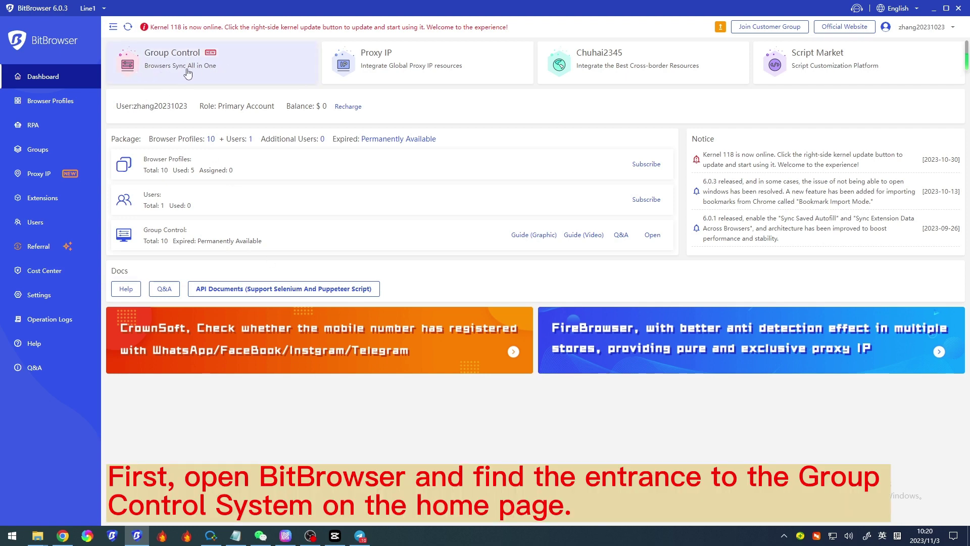
Step: Open the Group Control version list from the dashboard and review the removal warning
double_click(267, 71)
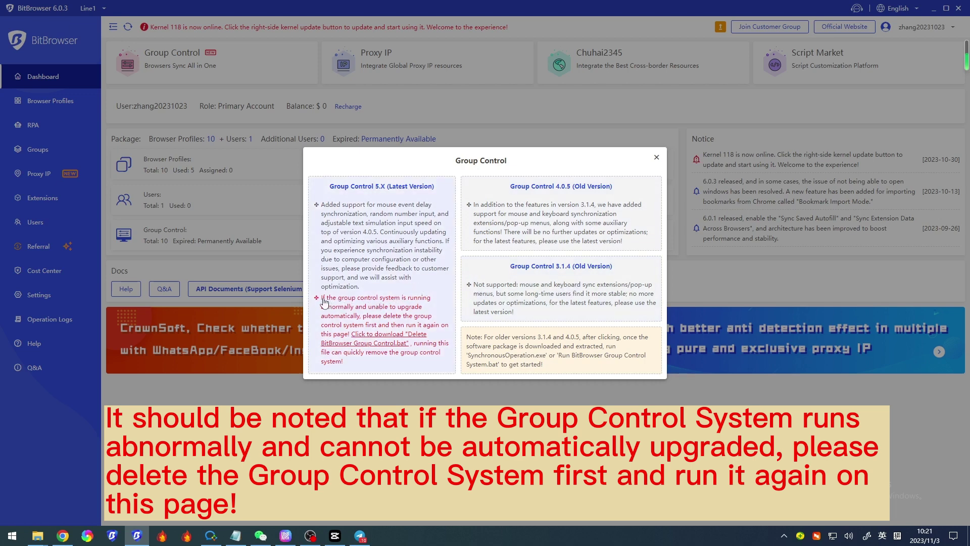
left_click_drag(324, 302, 445, 362)
left_click(433, 328)
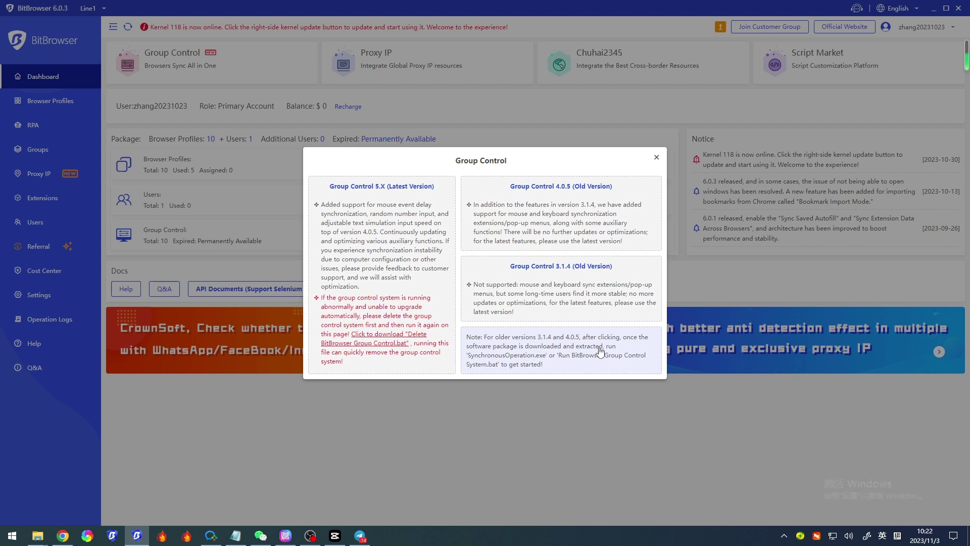
Step: Start Group Control 5.X and keep it in English, cancelling the Simplified Chinese switch
double_click(403, 198)
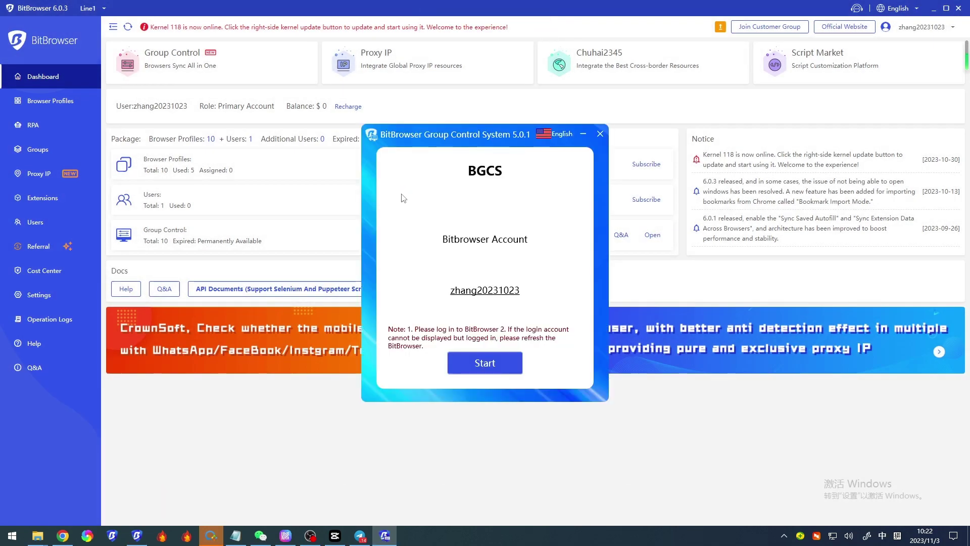
left_click(569, 136)
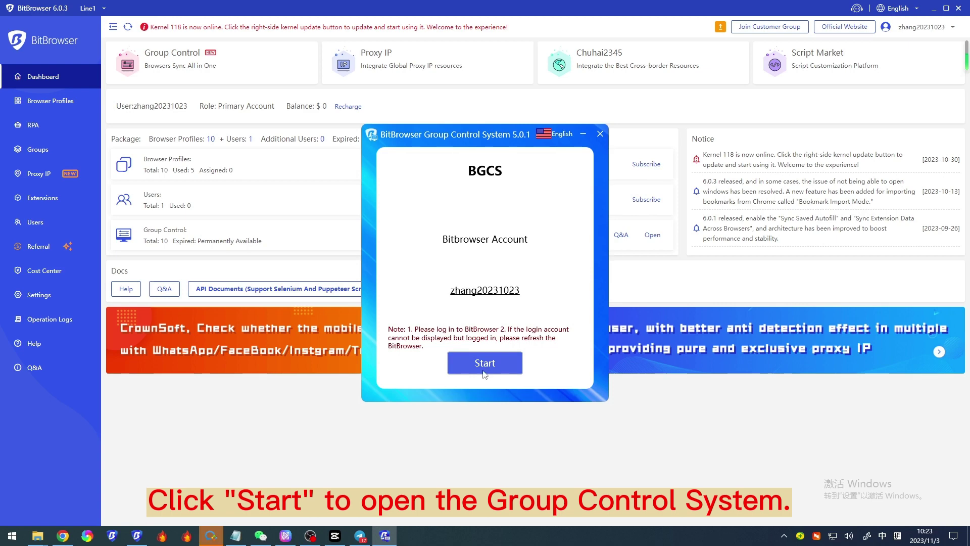
left_click(484, 373)
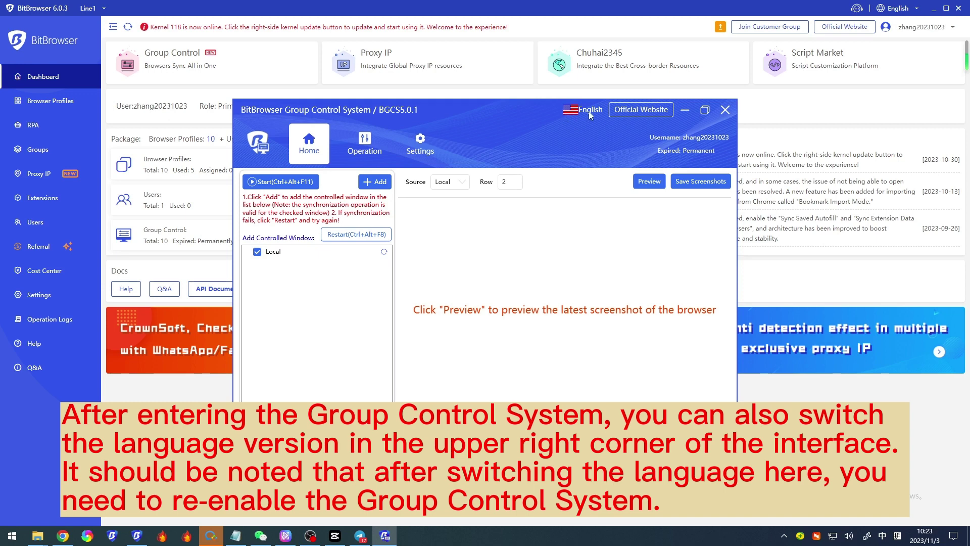
left_click(589, 111)
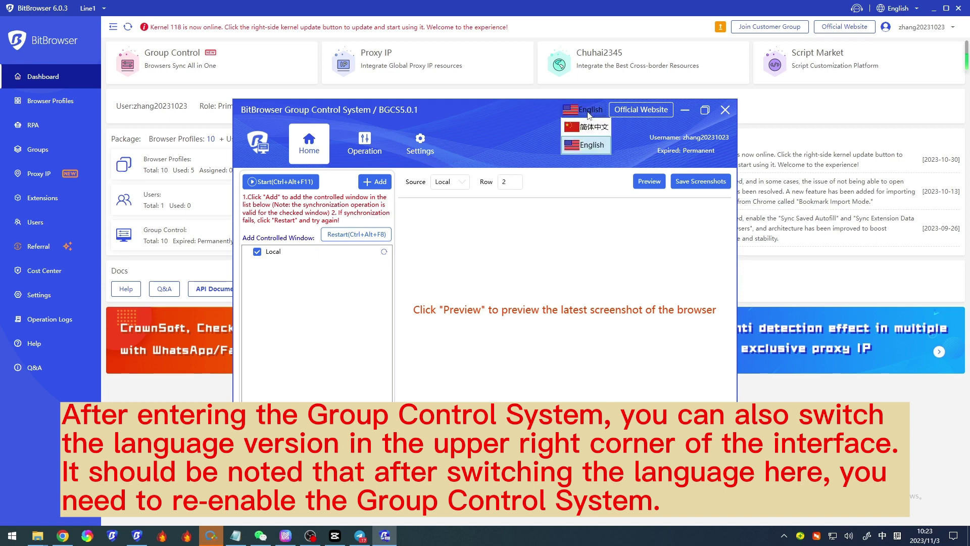
left_click(592, 126)
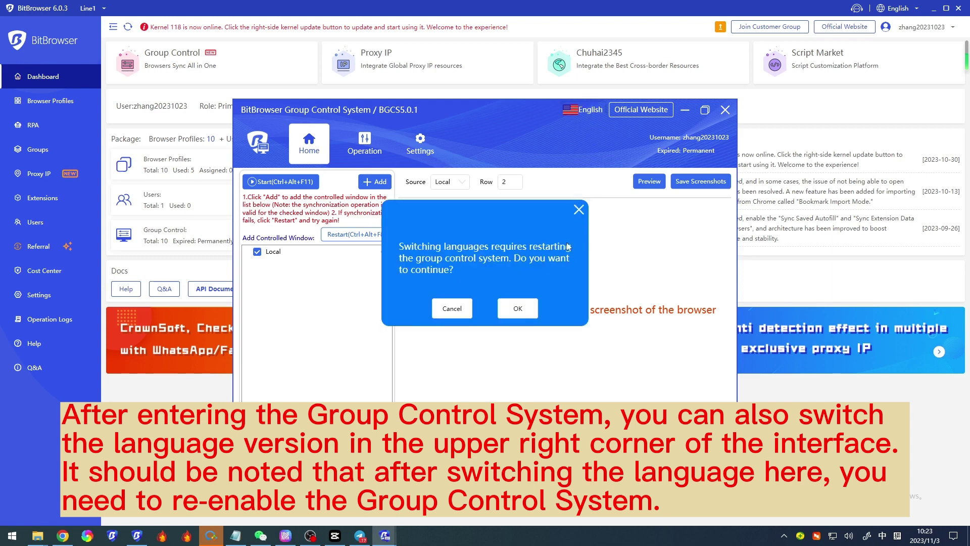
left_click(580, 211)
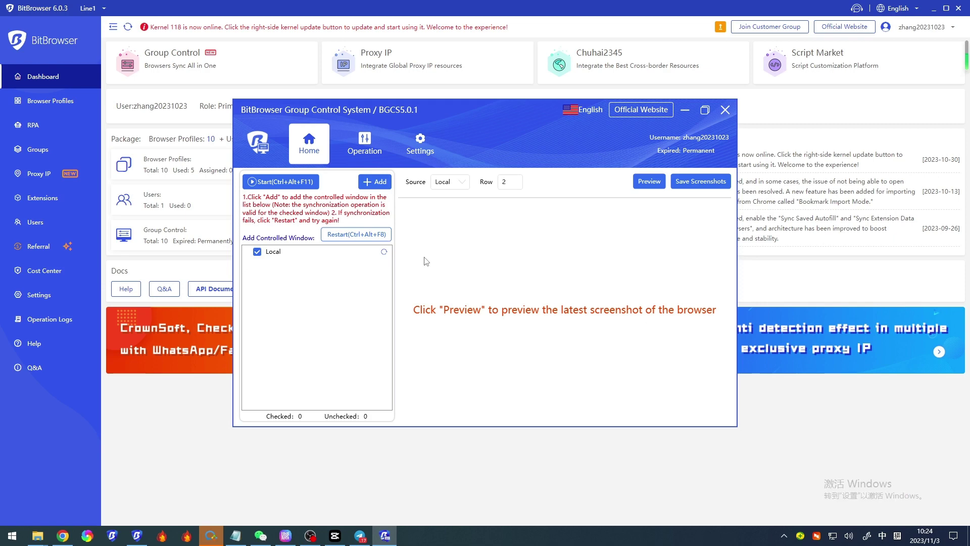
Step: Add the browsers with seq 1 through 5 to the controlled window list
left_click(376, 182)
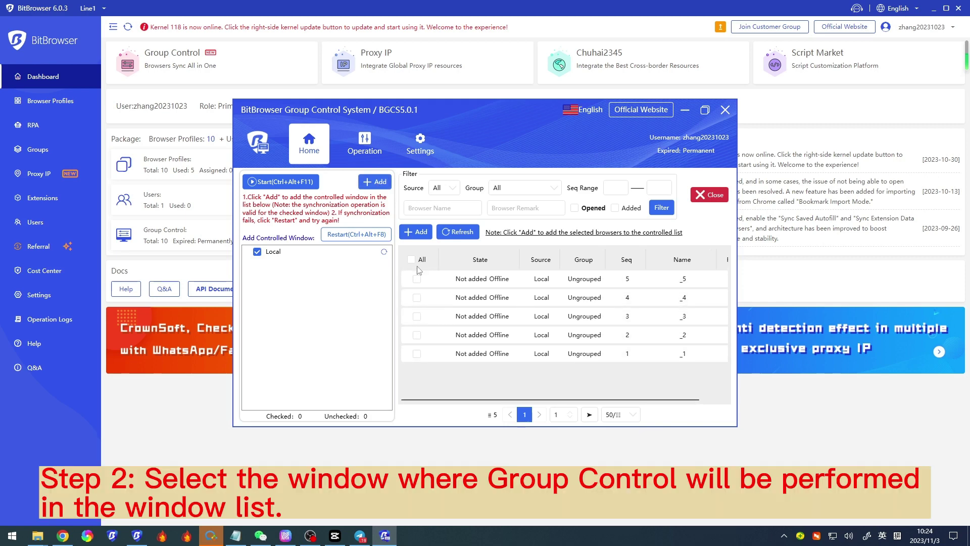
left_click(417, 278)
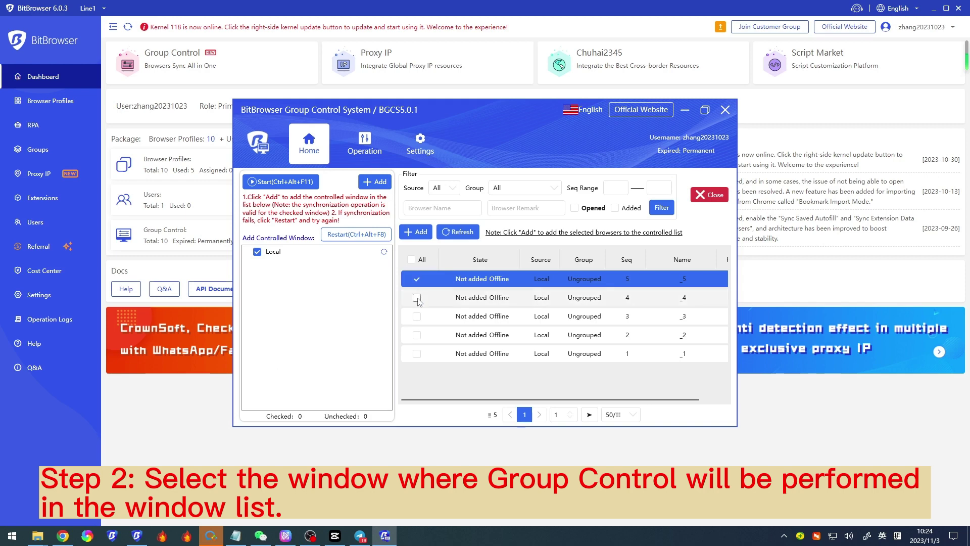
left_click(417, 298)
left_click(417, 316)
left_click(417, 335)
left_click(417, 354)
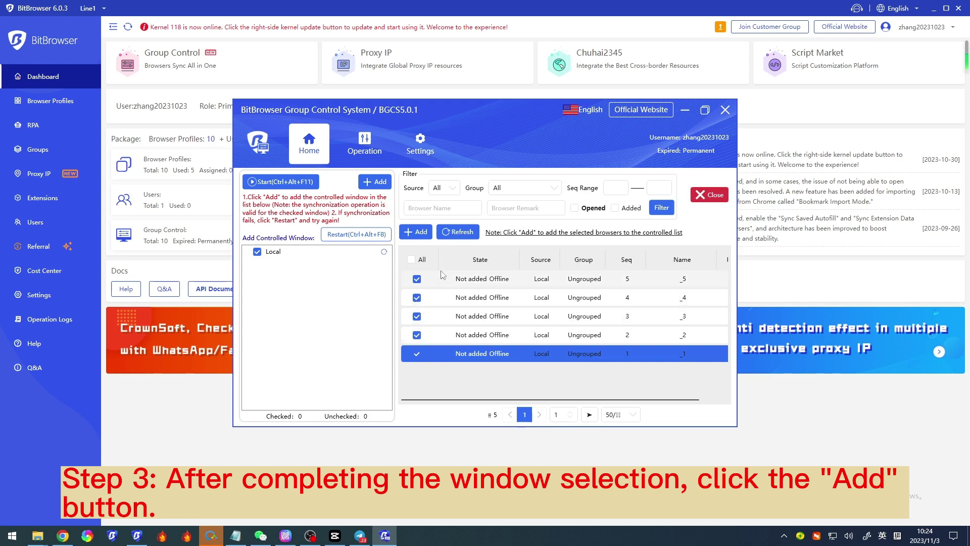
left_click(406, 232)
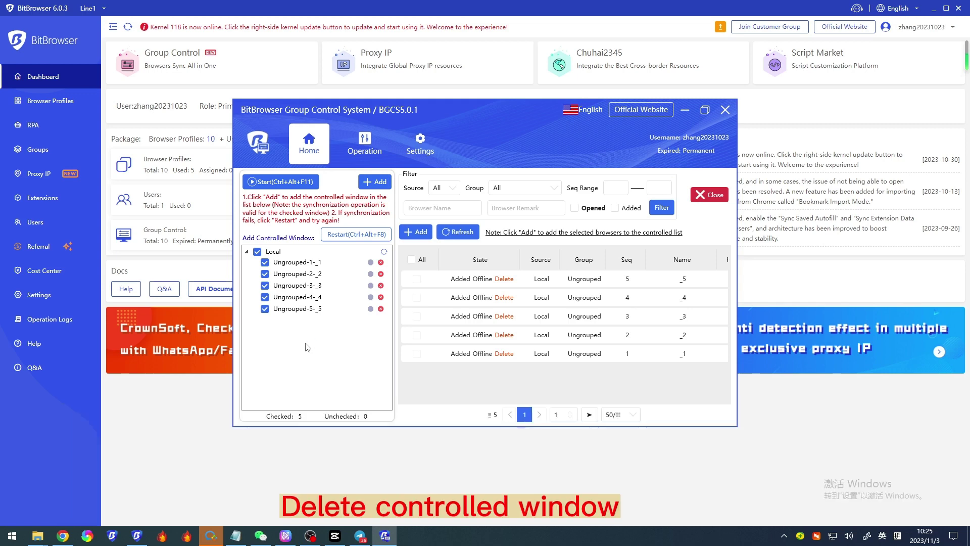
Step: Choose Set Master Control from Ungrouped-1-_1's context menu
right_click(356, 270)
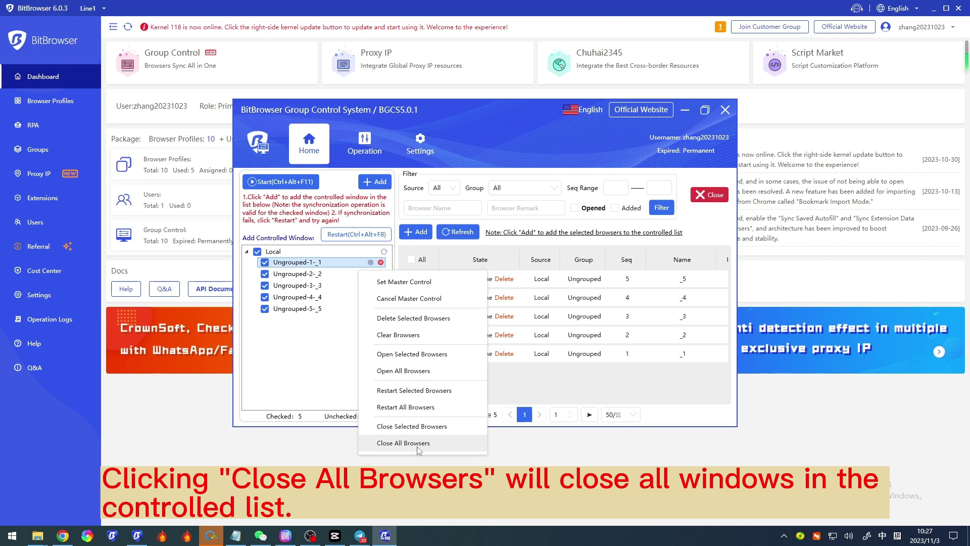
right_click(366, 268)
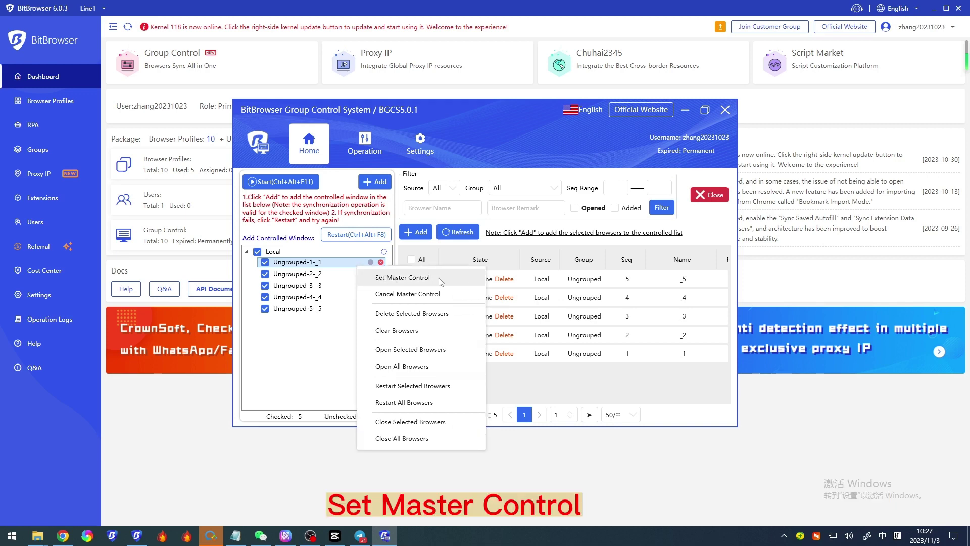
left_click(465, 283)
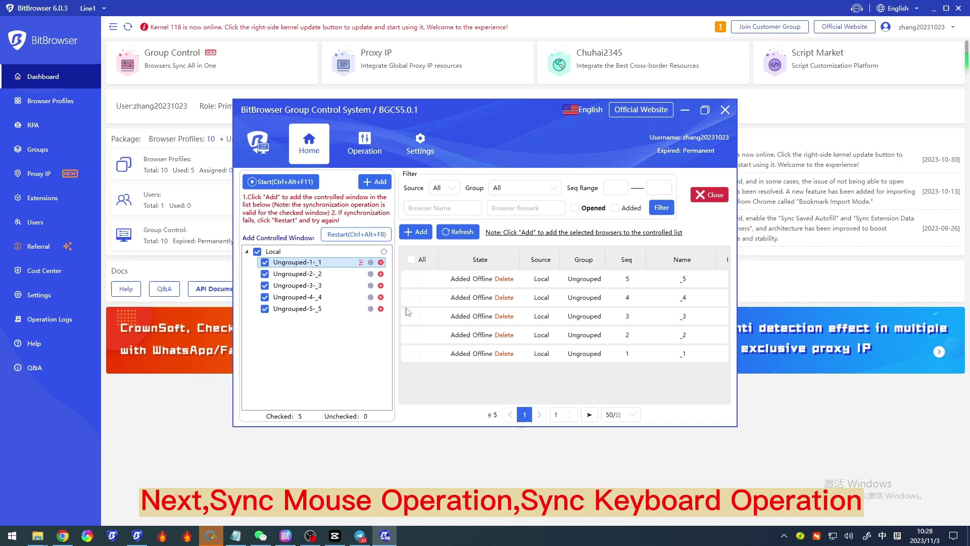
Step: Review the sync options on Settings, then return Home and open the window actions menu
left_click(430, 161)
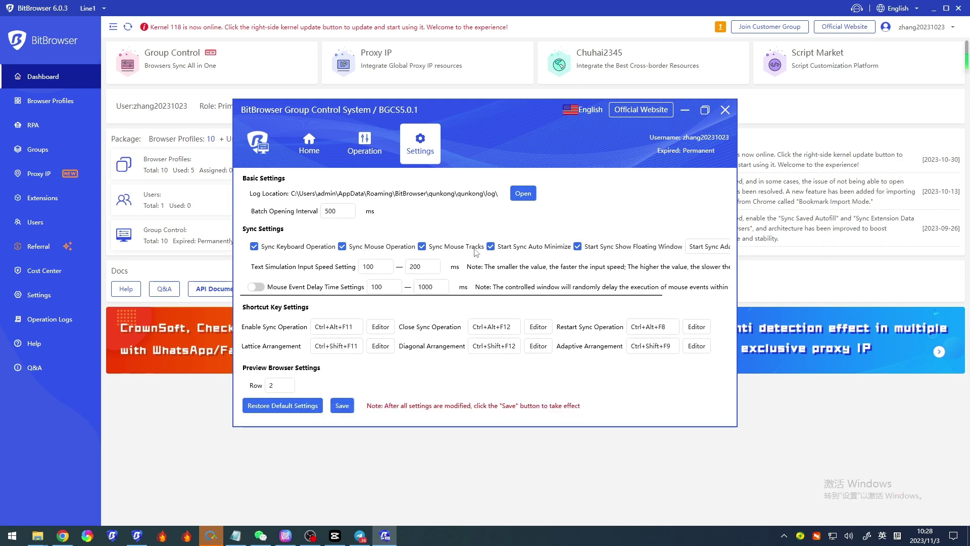
left_click(319, 157)
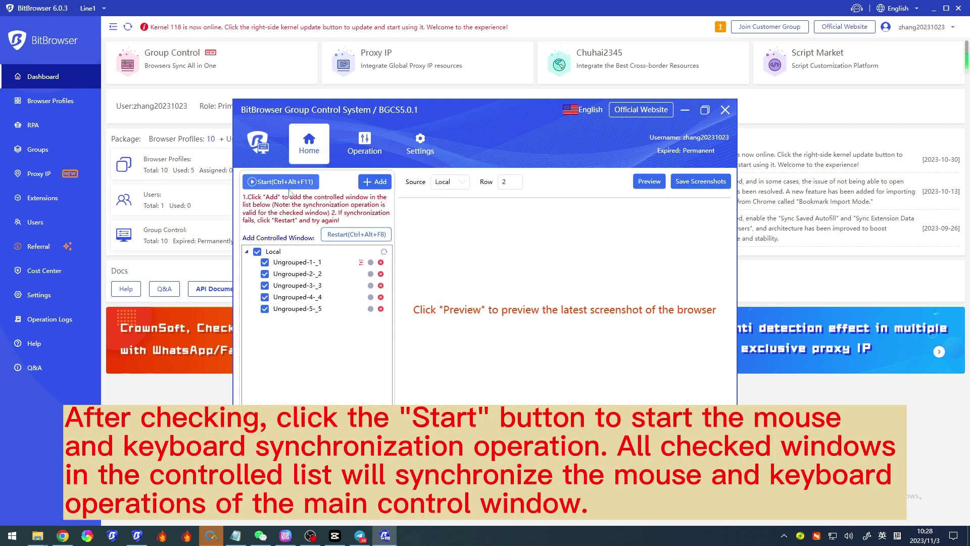
right_click(328, 264)
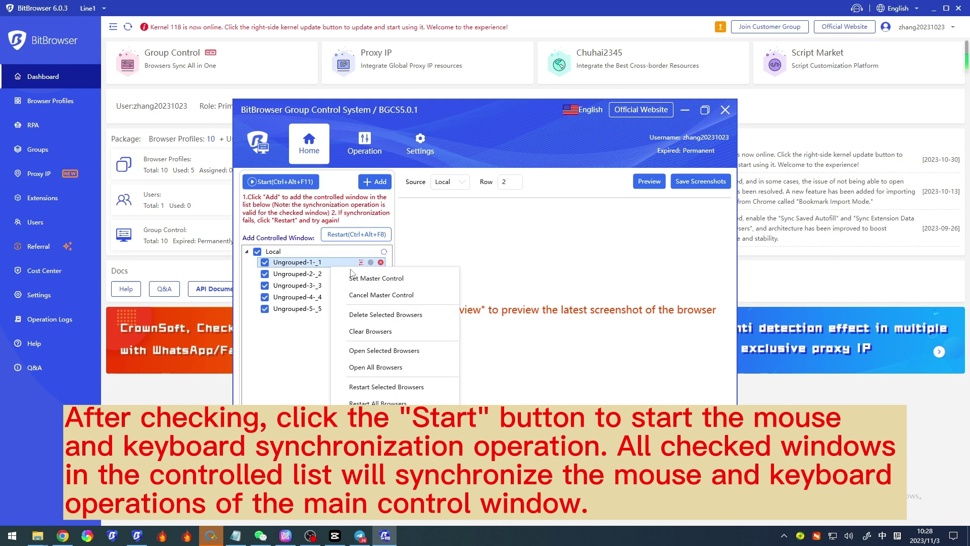
Step: Open all five browsers and start synchronizing them (Ctrl+Alt+F11)
left_click(386, 367)
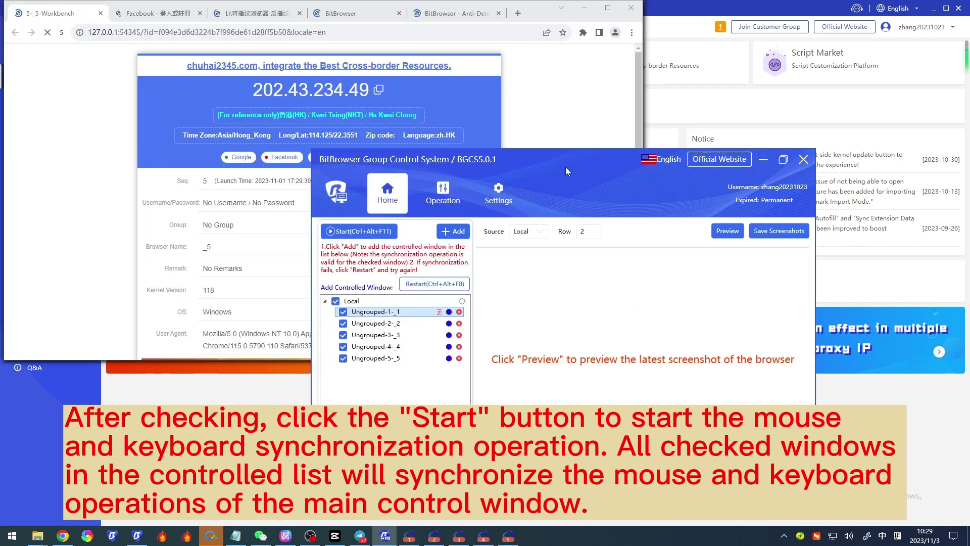
left_click_drag(566, 166, 660, 201)
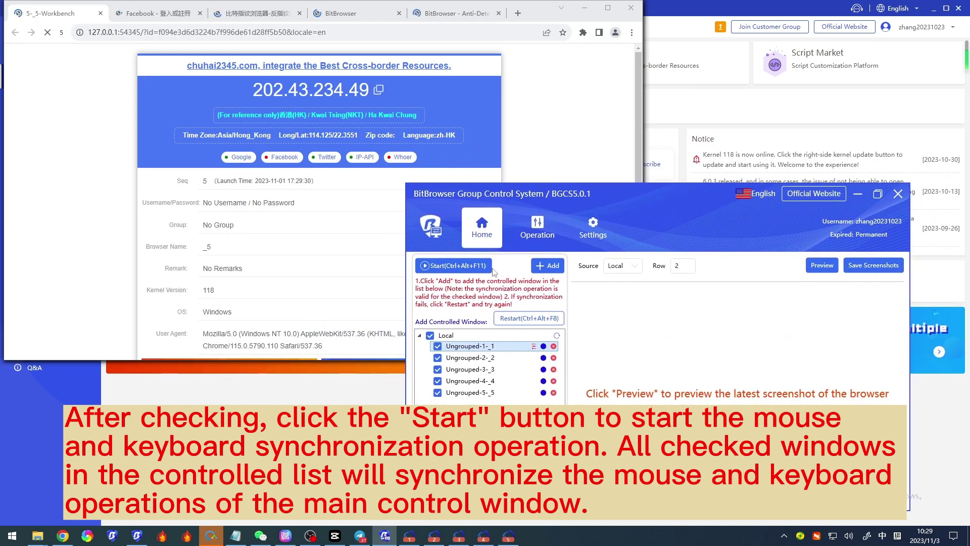
left_click(438, 266)
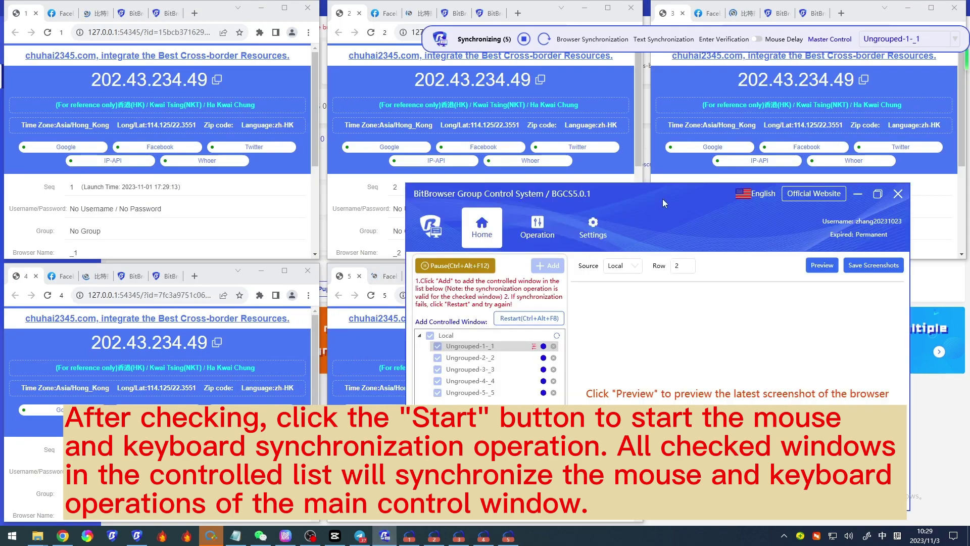
Step: Tile the browsers with Lattice Arrange and select the launch-time text in all of them
left_click(538, 197)
left_click(621, 370)
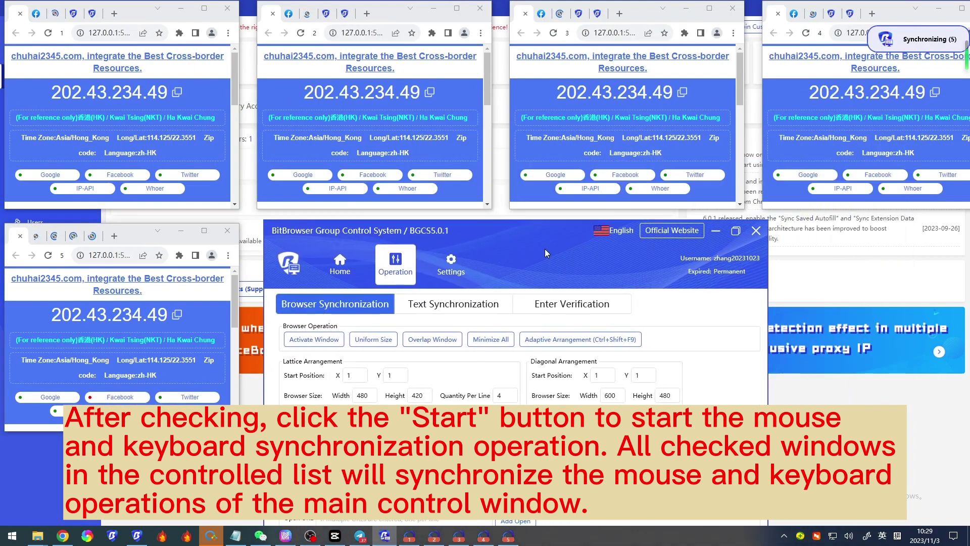
scroll(176, 135, "down", 1)
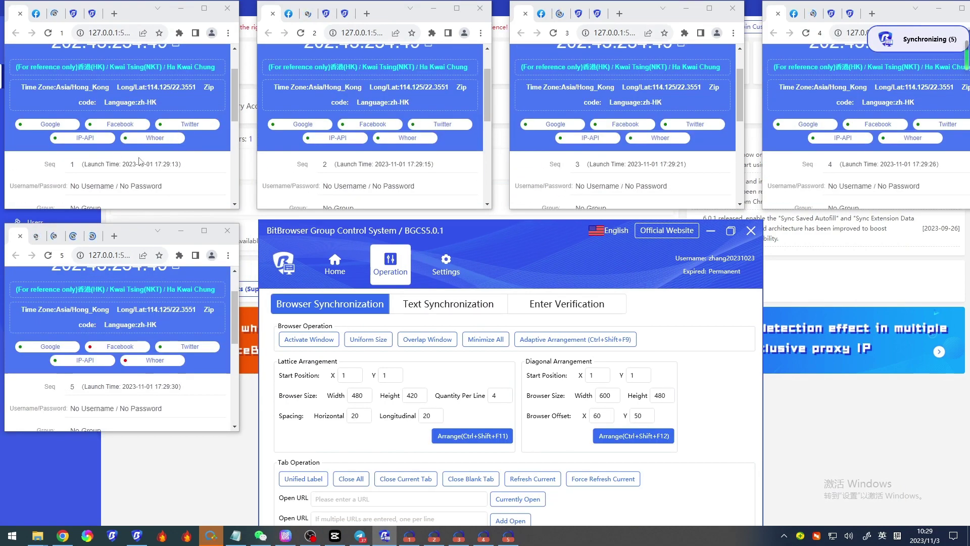
left_click_drag(84, 164, 198, 172)
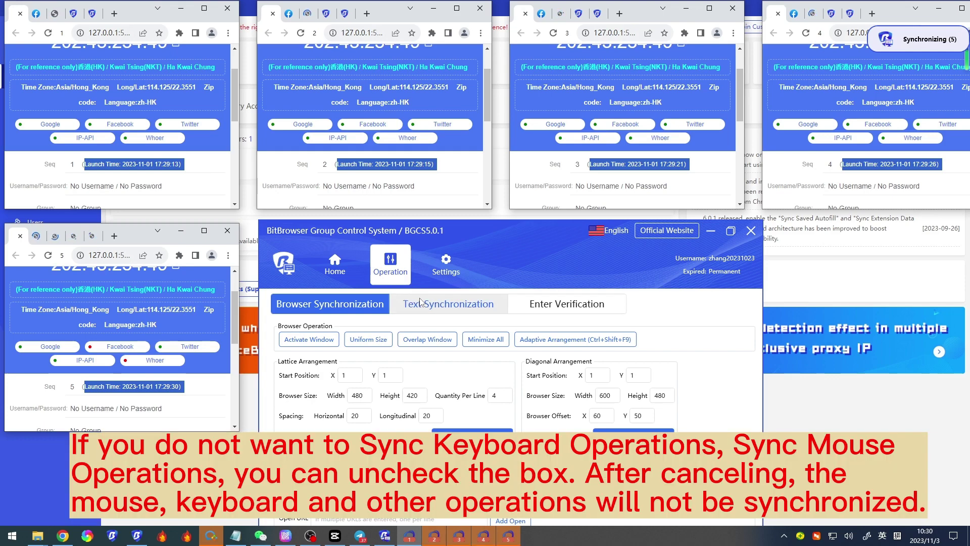
Step: Toggle keyboard, mouse, mouse-track sync and auto-minimize off, then back on
left_click(438, 264)
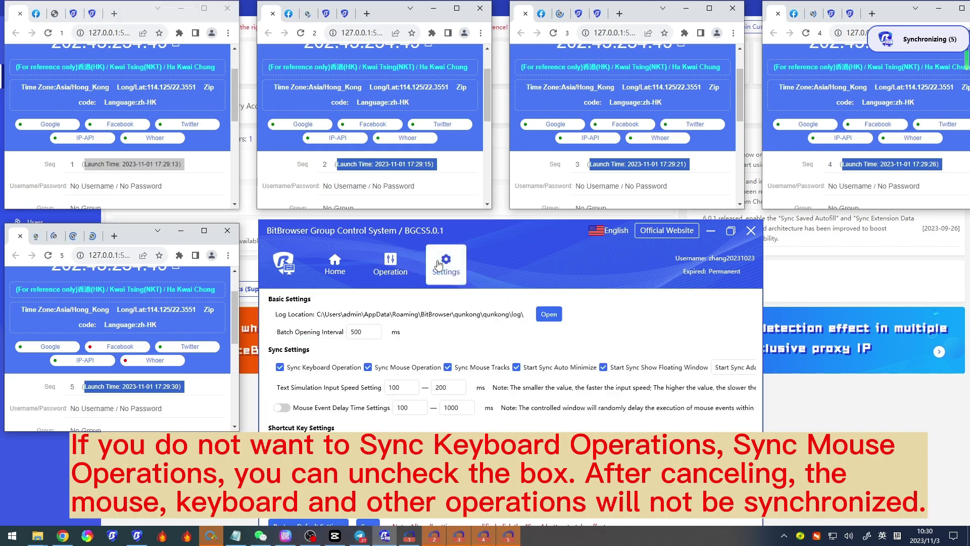
left_click(280, 367)
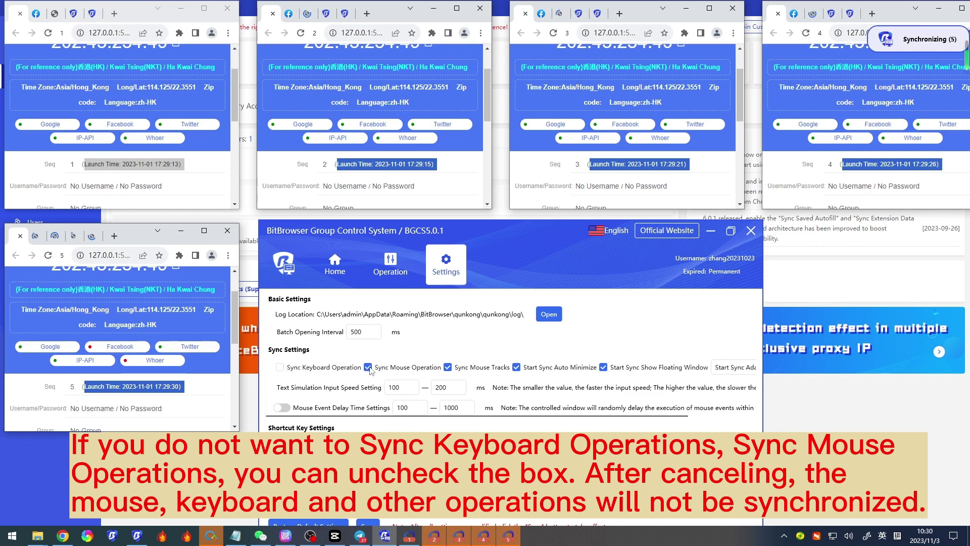
left_click(447, 366)
left_click(517, 367)
left_click(447, 367)
left_click(368, 366)
left_click(280, 367)
left_click(517, 367)
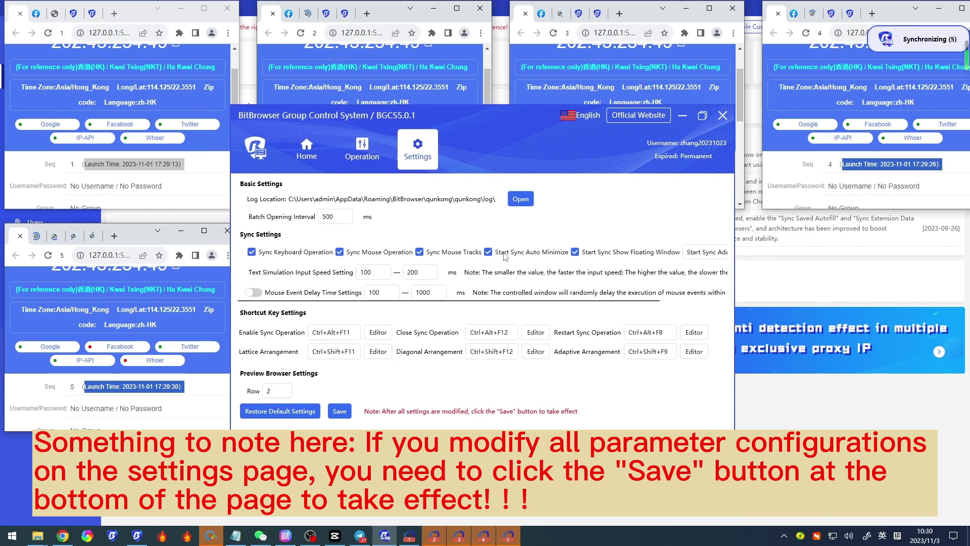
Step: Save the sync settings, dismiss the success message, and reposition the control window
left_click(340, 411)
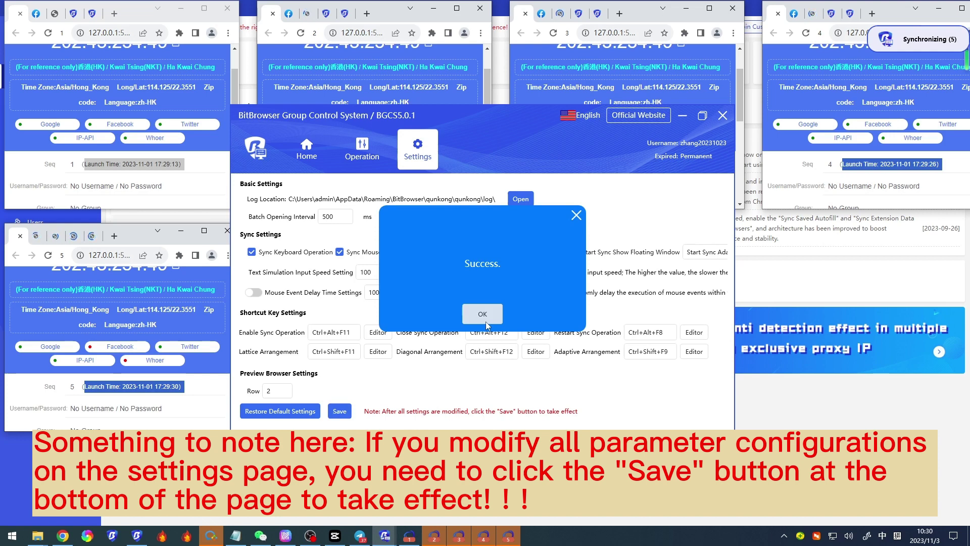
left_click(486, 321)
left_click_drag(489, 141, 538, 258)
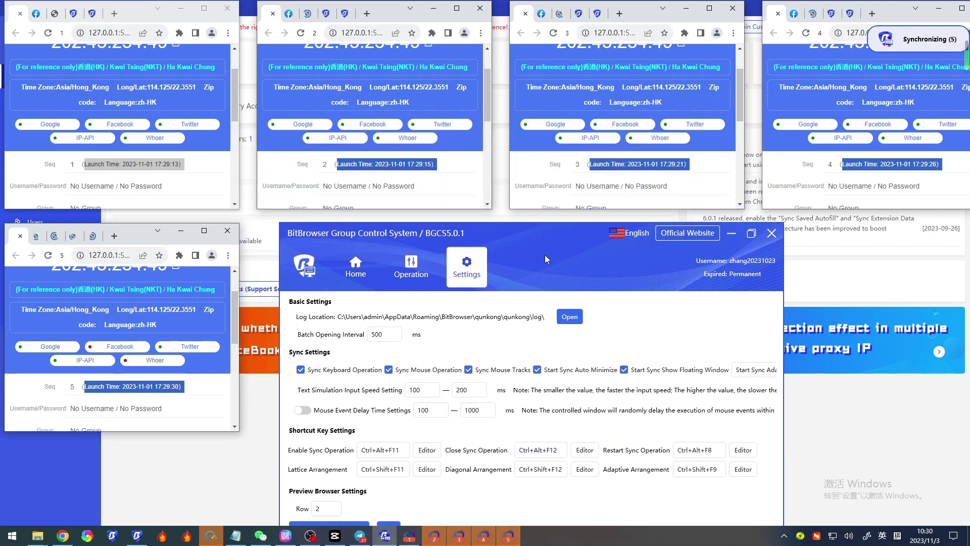
Step: Activate all browser windows, overlap them, then spread them back into a grid
left_click(403, 268)
left_click_drag(566, 256, 533, 219)
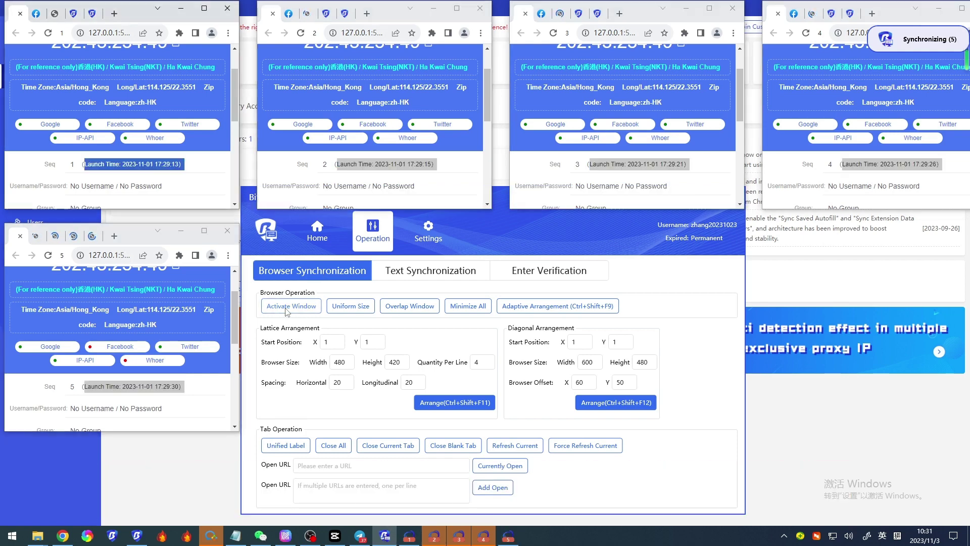
left_click(287, 310)
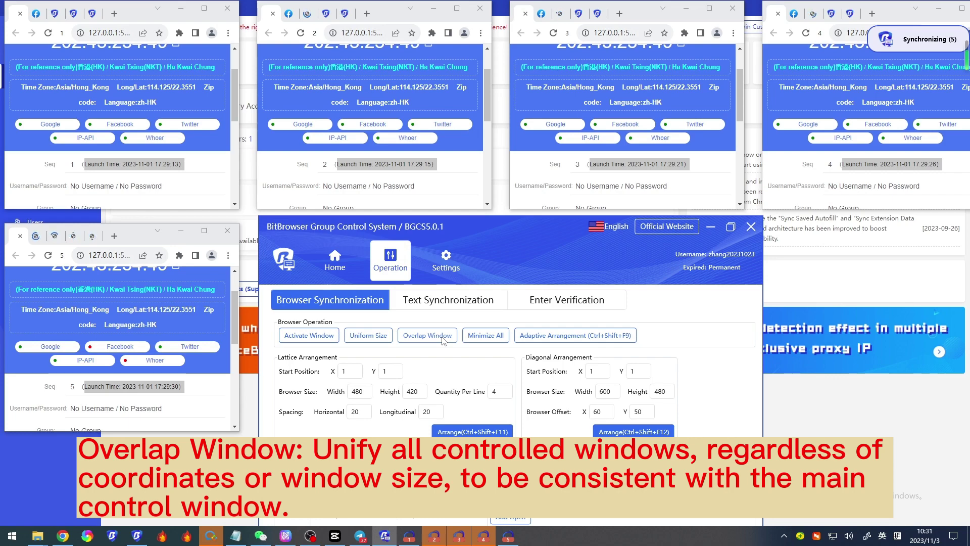
left_click(443, 338)
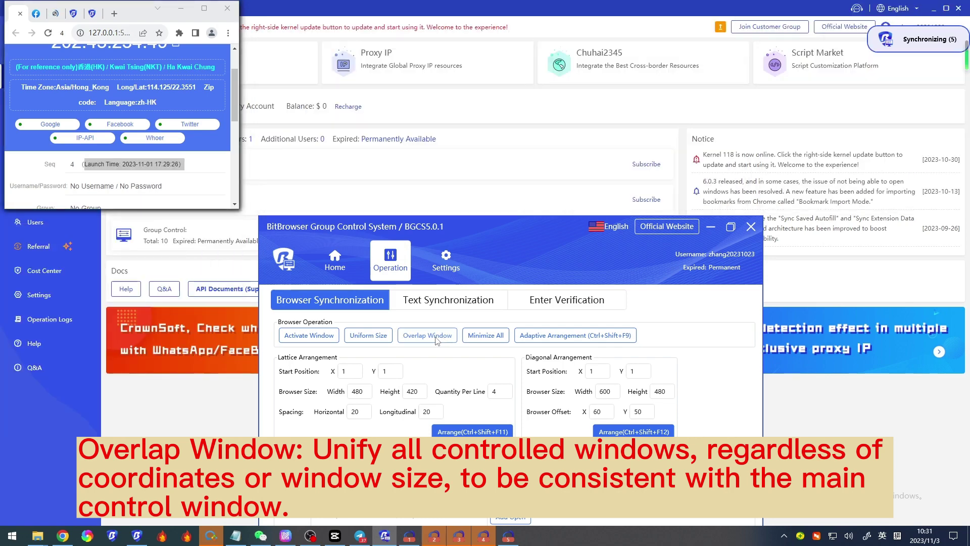
left_click(465, 431)
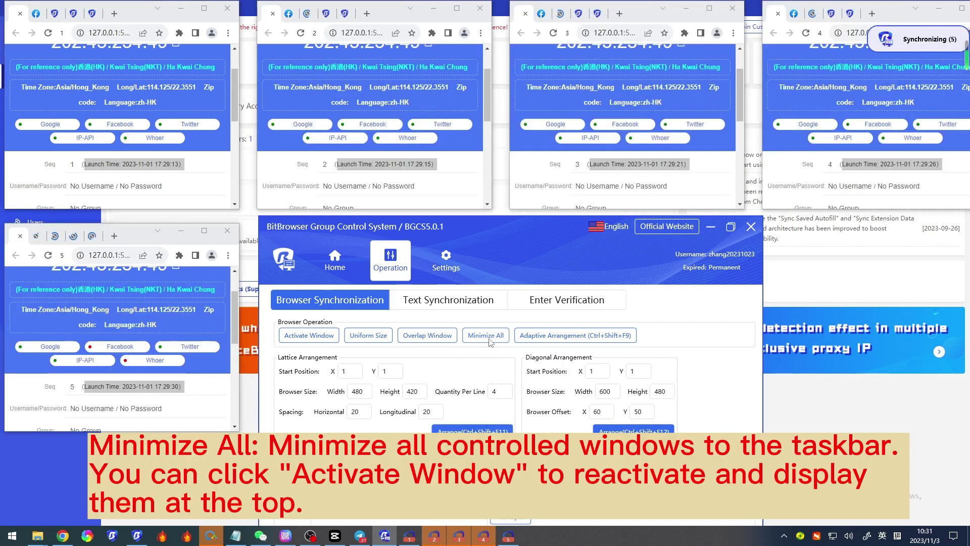
Step: Minimize all browsers, restore them, and apply Adaptive Arrangement to fit the screen
left_click(487, 336)
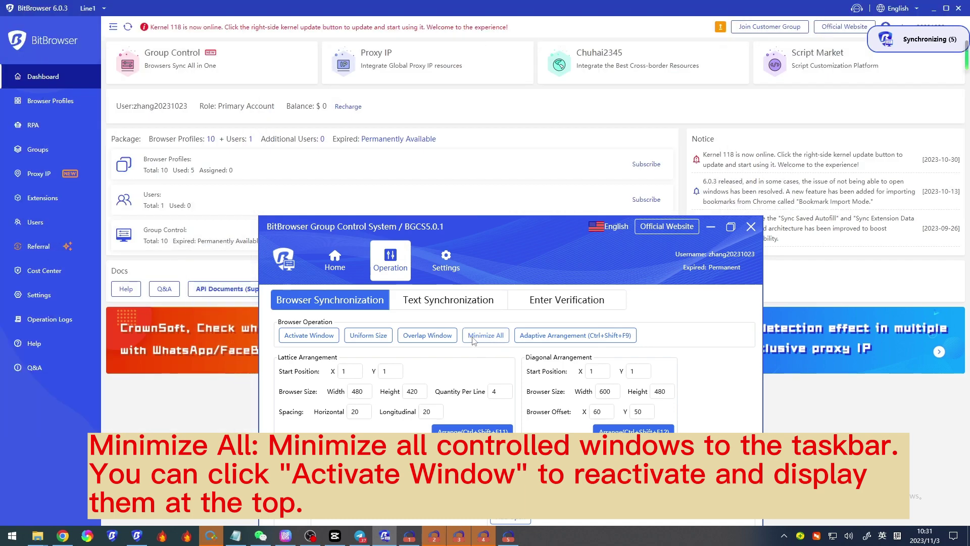
left_click(313, 335)
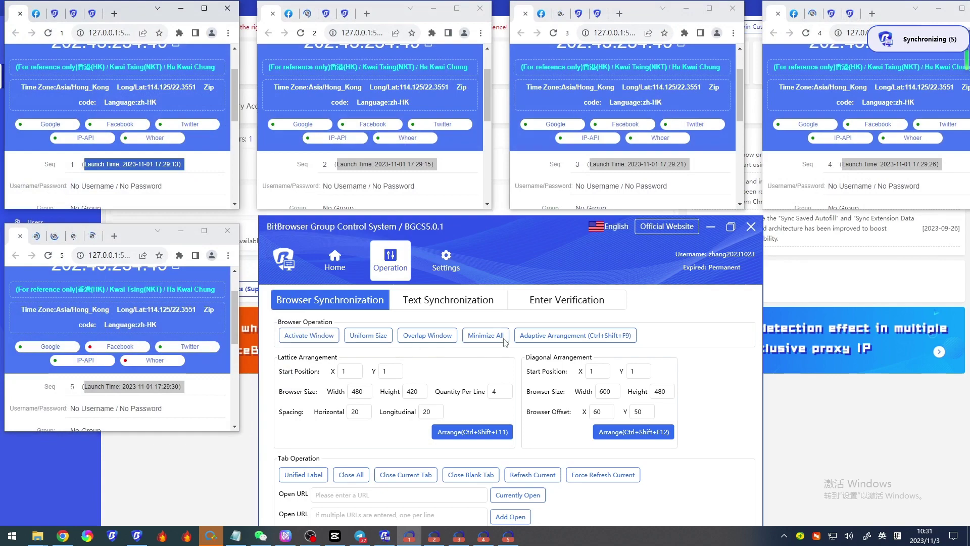
left_click_drag(537, 256, 531, 255)
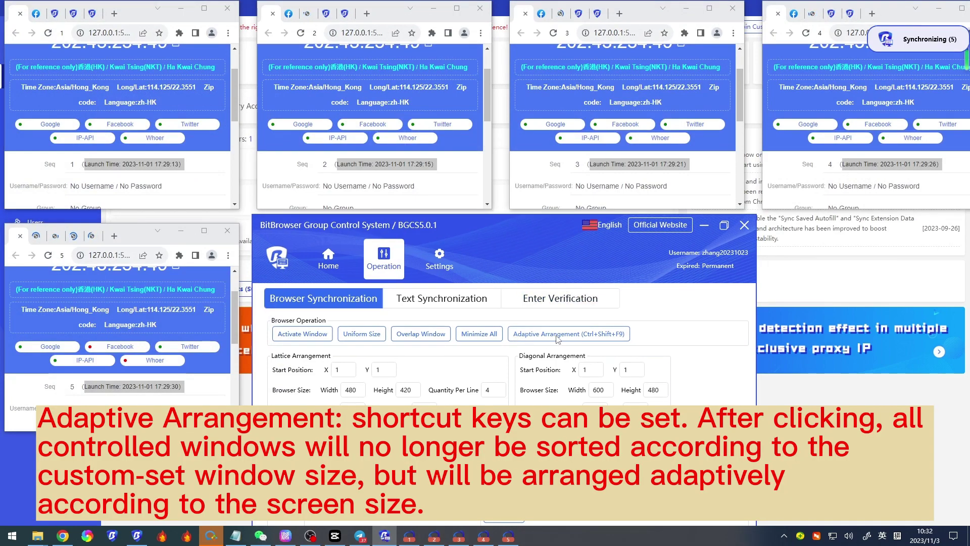
left_click(560, 334)
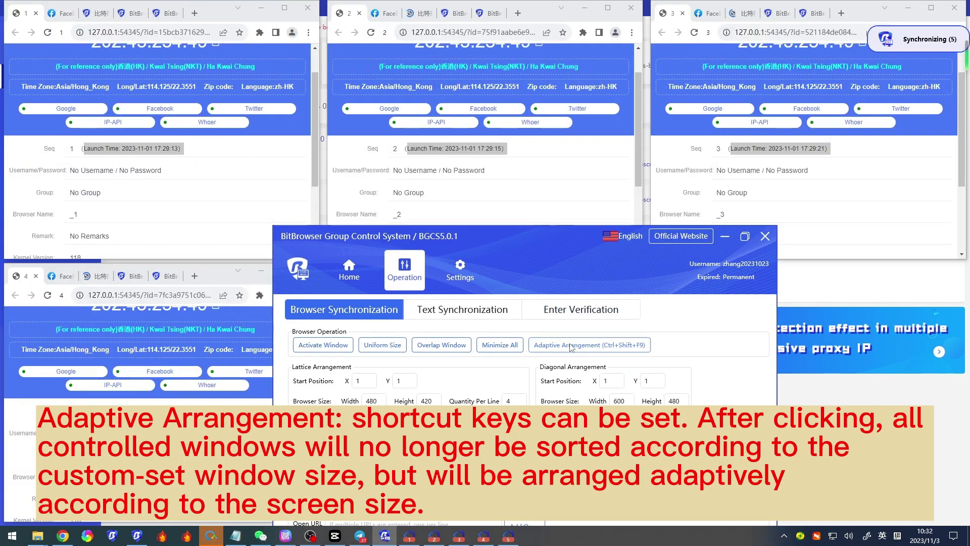
left_click_drag(506, 231, 905, 278)
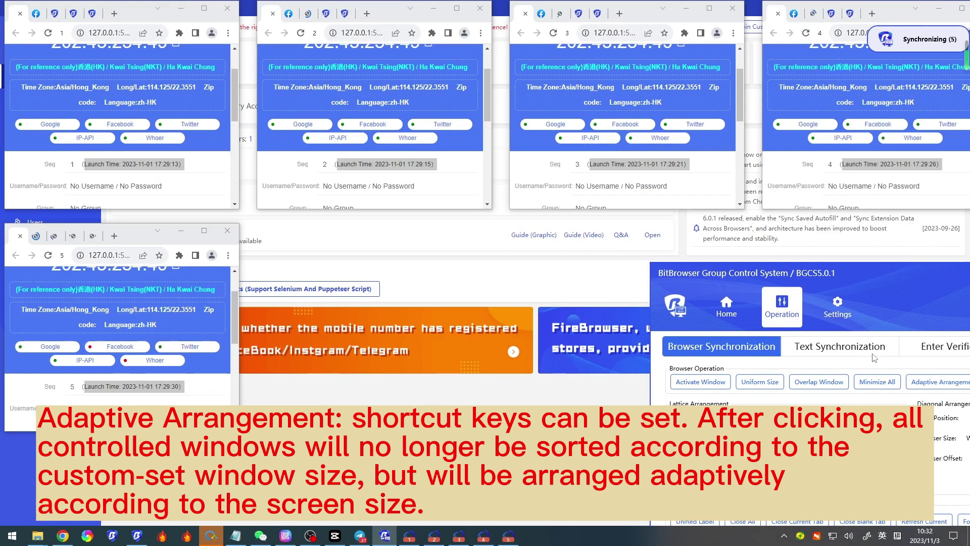
left_click_drag(886, 290, 493, 241)
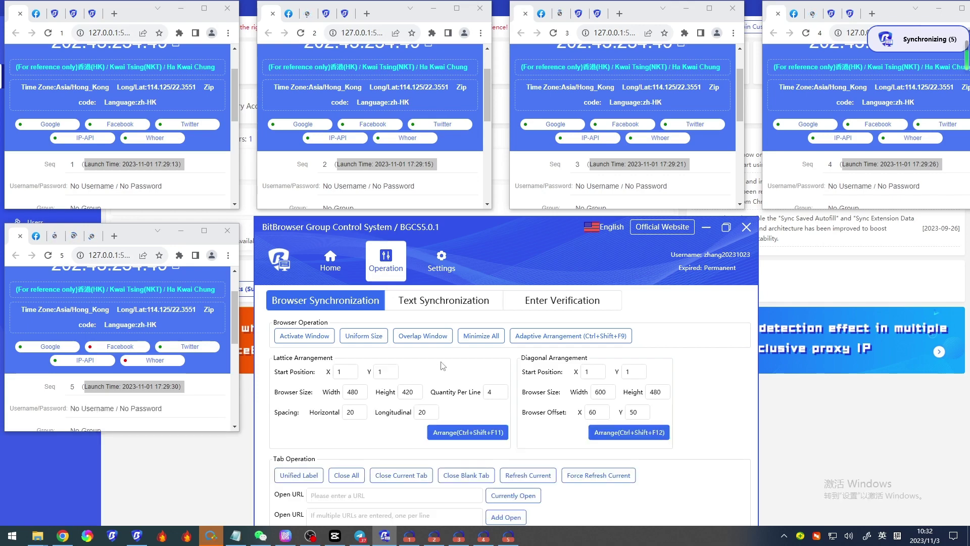
left_click_drag(512, 275, 515, 238)
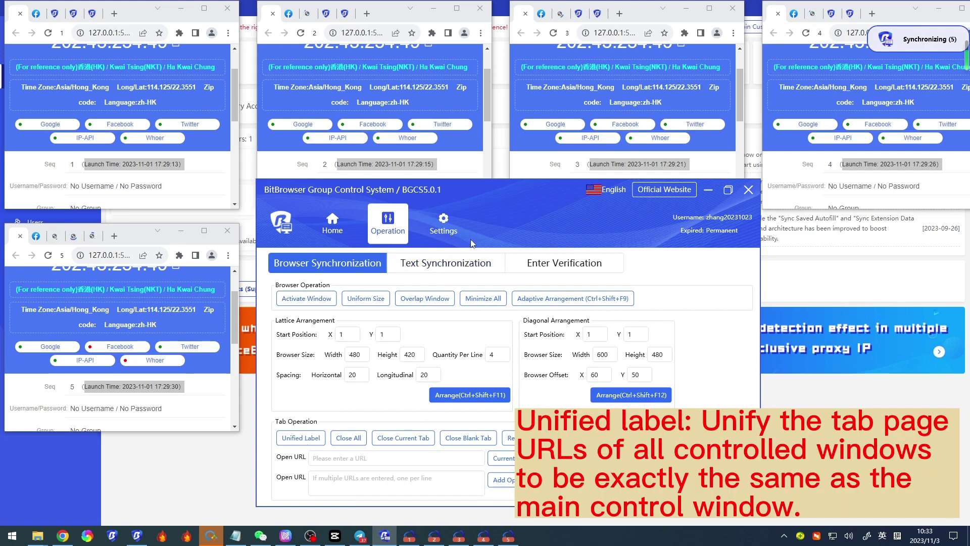
Step: Unify tabs, close all and the blank tab, then refresh and force-refresh every browser
left_click_drag(497, 228, 494, 261)
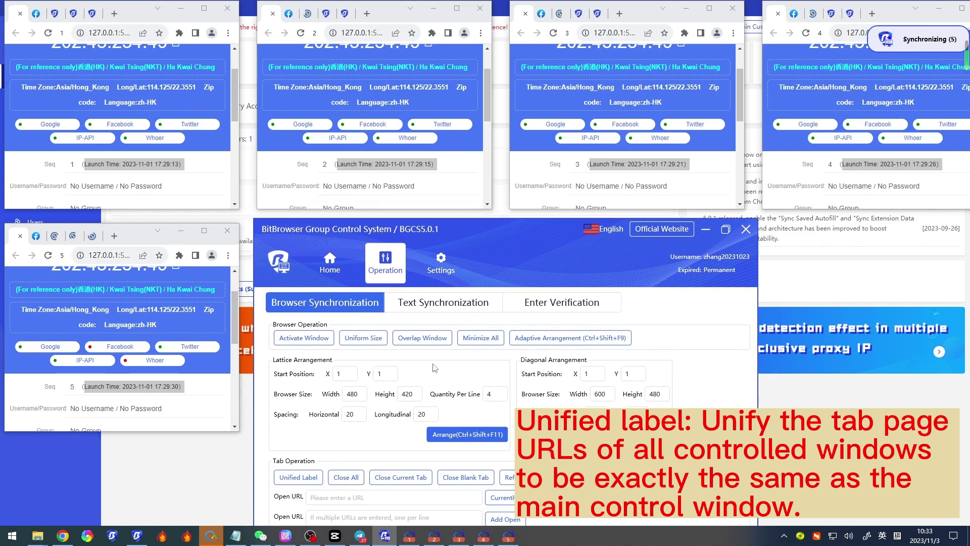
left_click(301, 478)
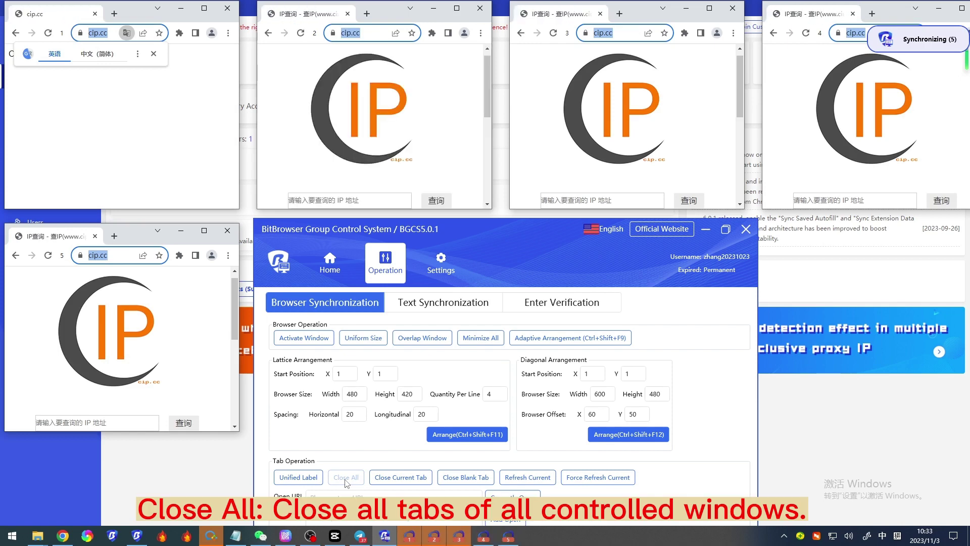
left_click(346, 480)
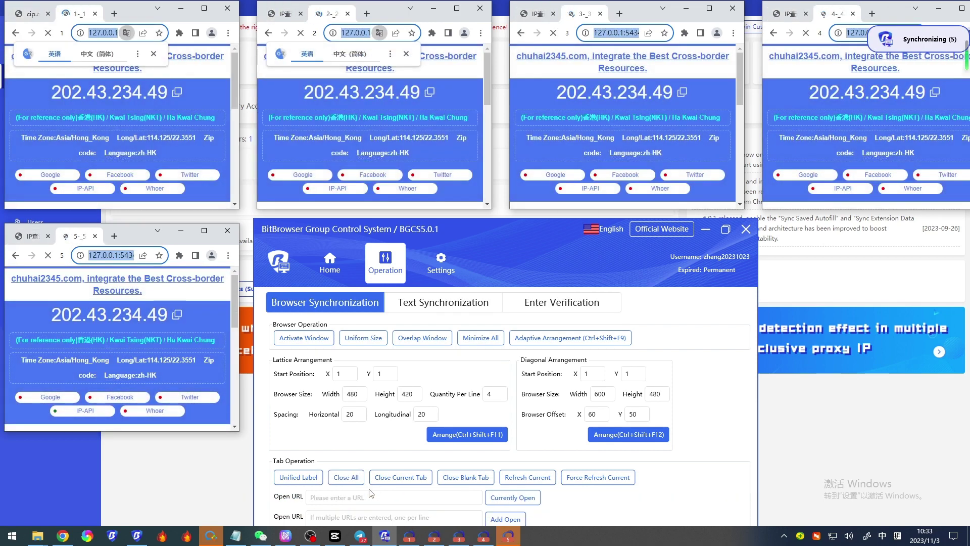
left_click(115, 15)
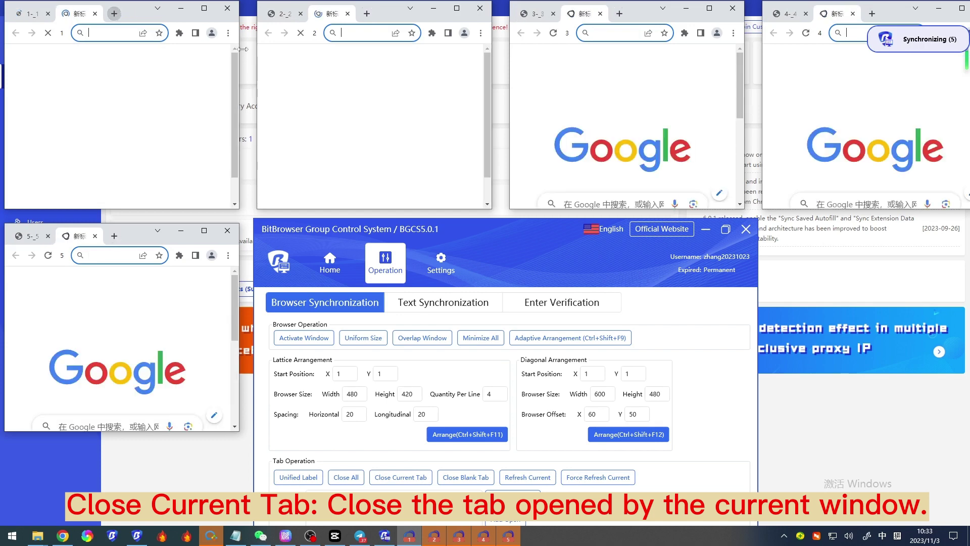
left_click(409, 481)
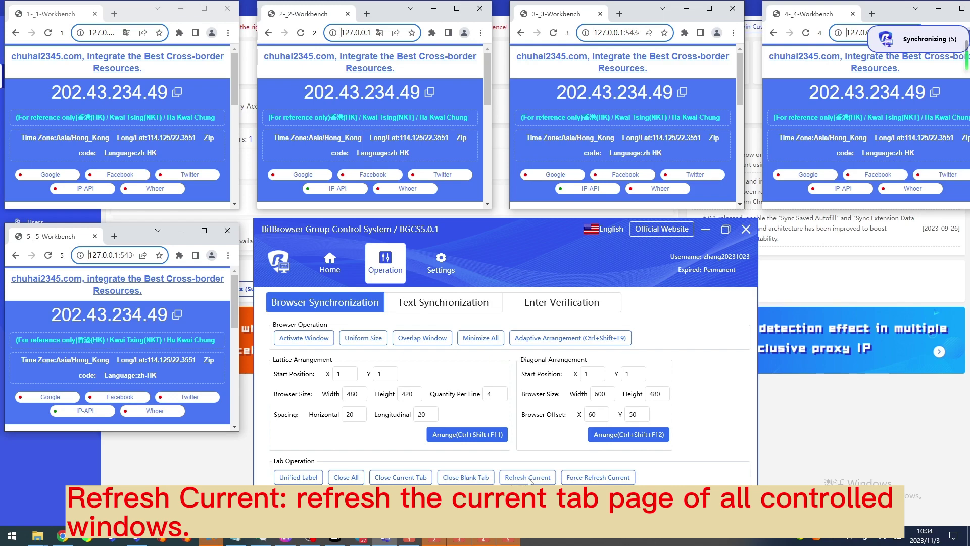
left_click(528, 477)
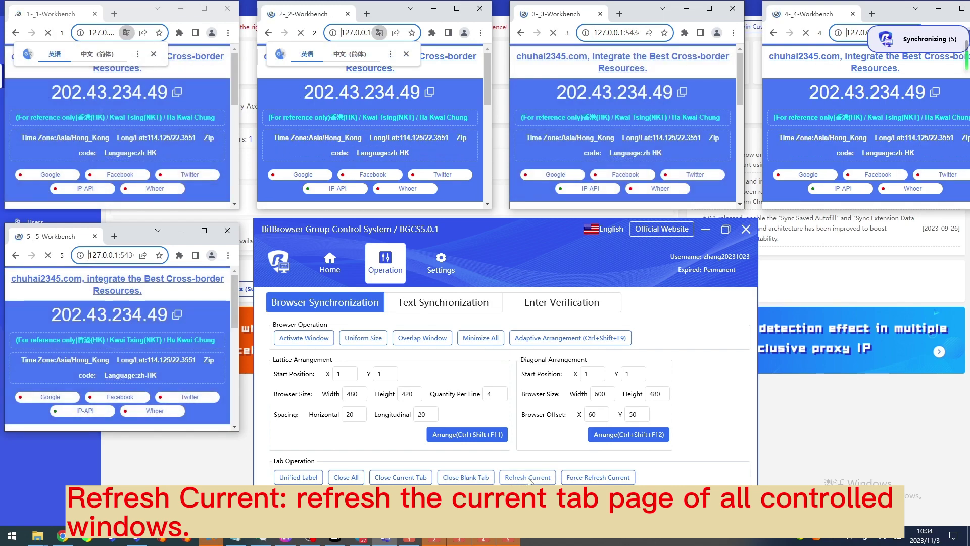
left_click(592, 480)
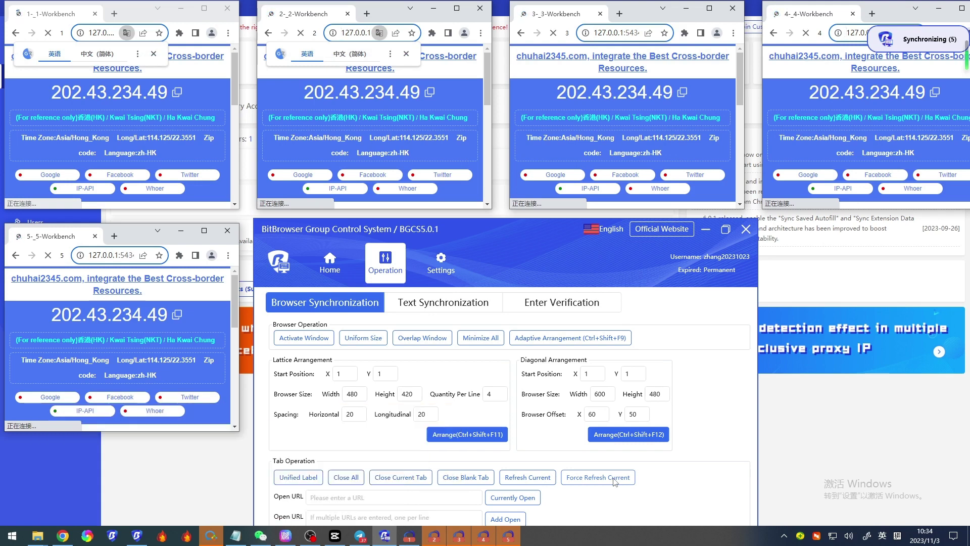
Step: Open the pasted BitBrowser address in every browser's current tab
left_click(381, 498)
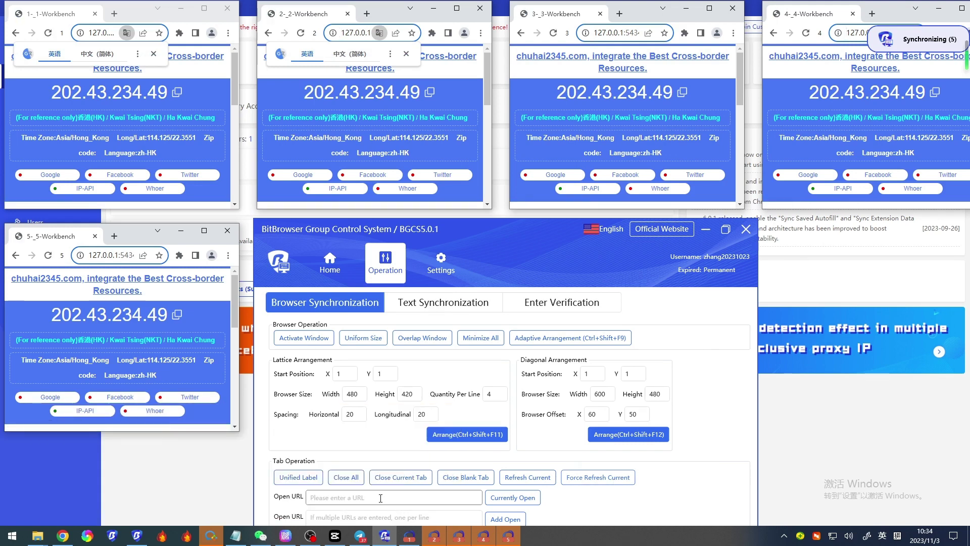
type("https://bitbrowser.net/")
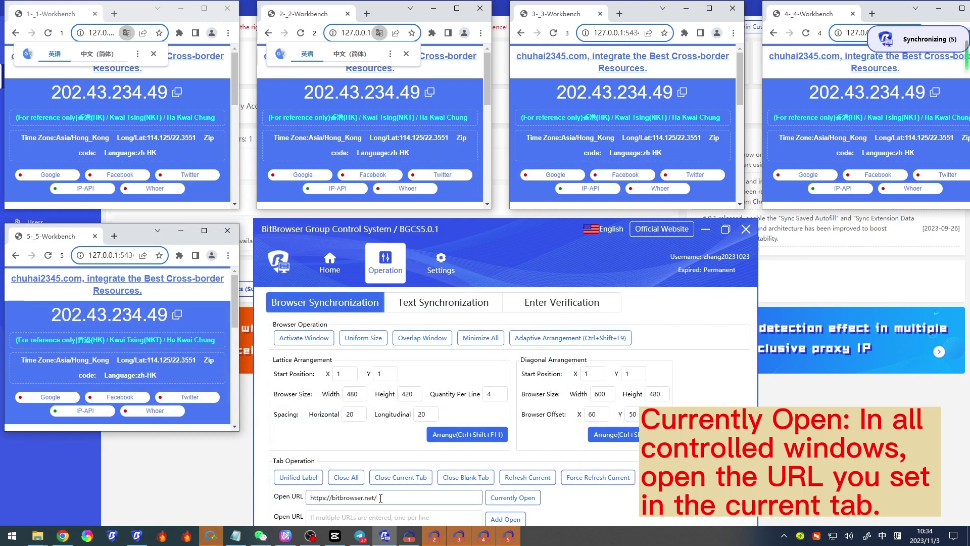
left_click(527, 498)
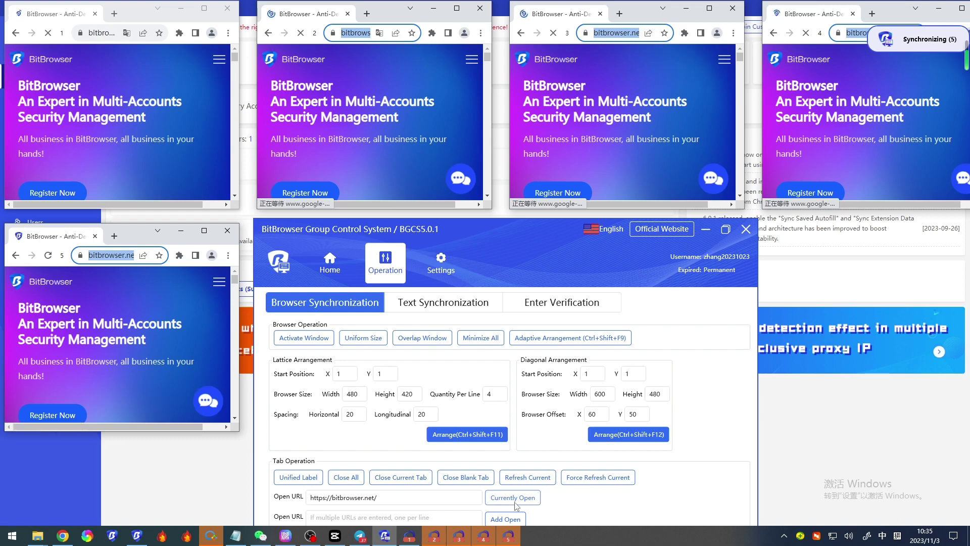
Step: Open the BitBrowser address in an additional new tab in every synced browser
left_click(439, 519)
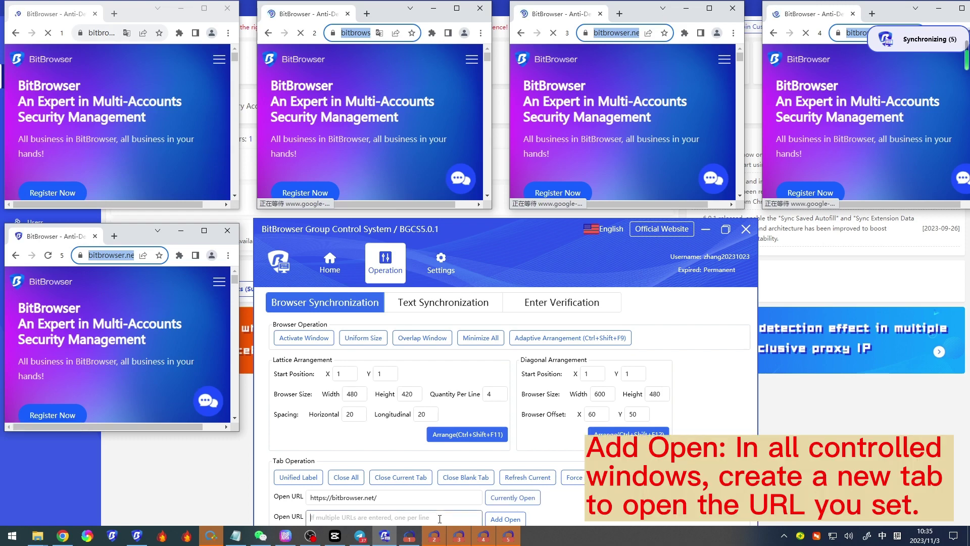
type("https://bitbrowser.net/")
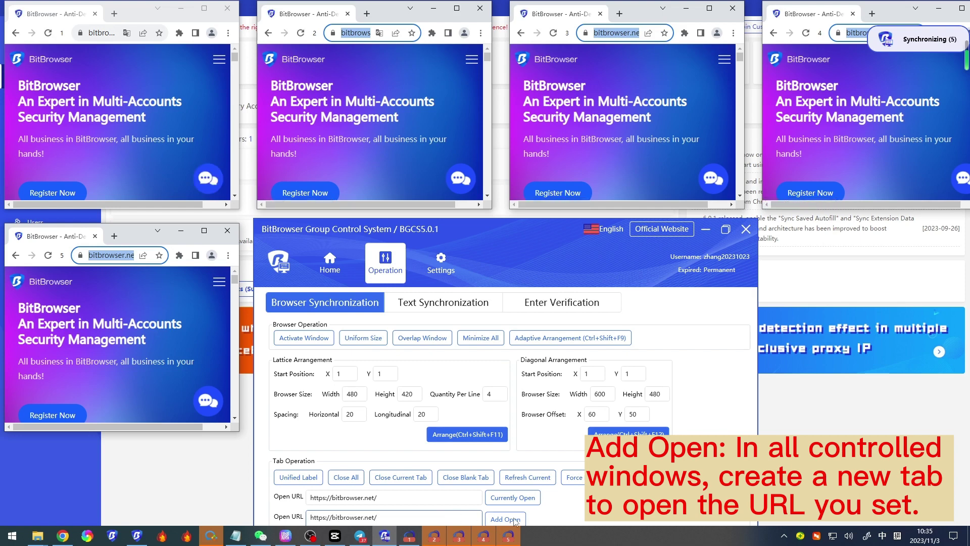
left_click(506, 519)
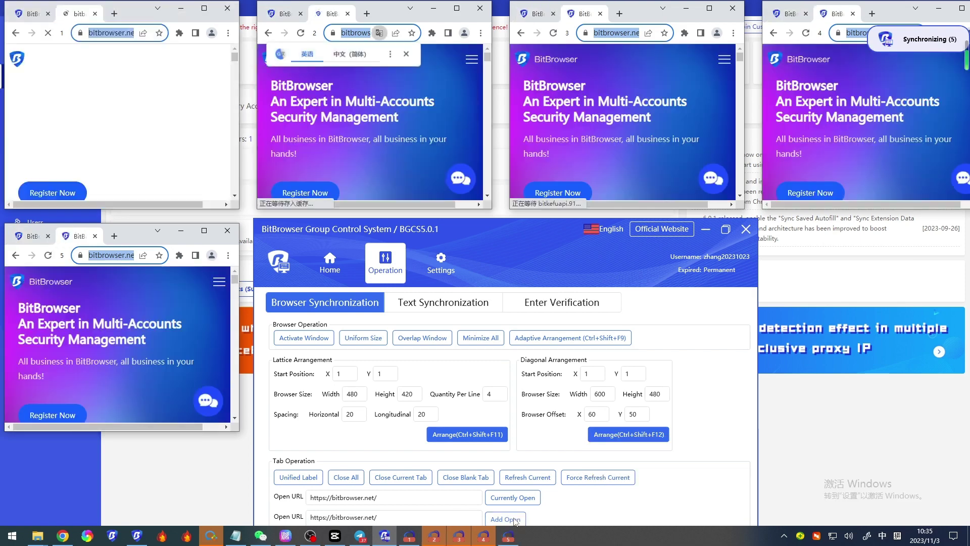
left_click_drag(518, 247, 505, 215)
left_click(419, 276)
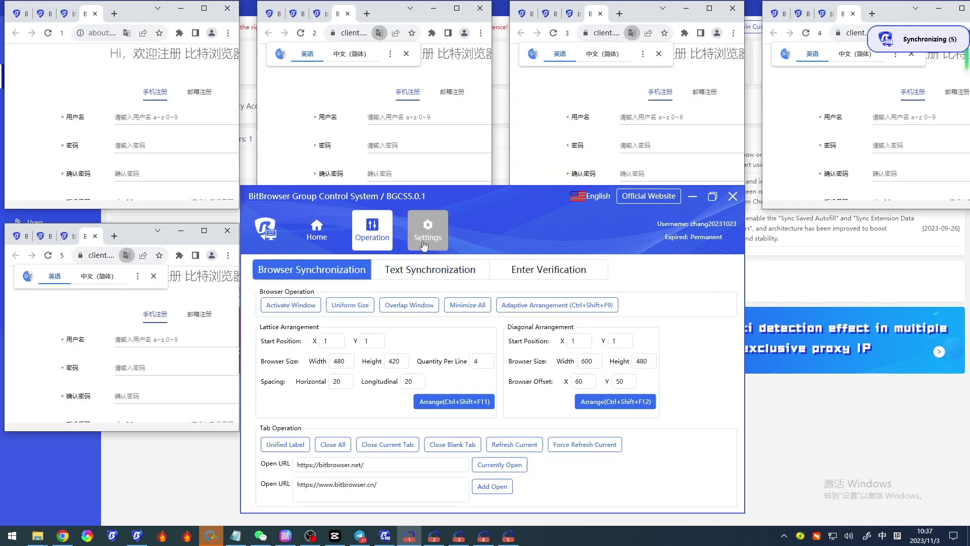
left_click(430, 268)
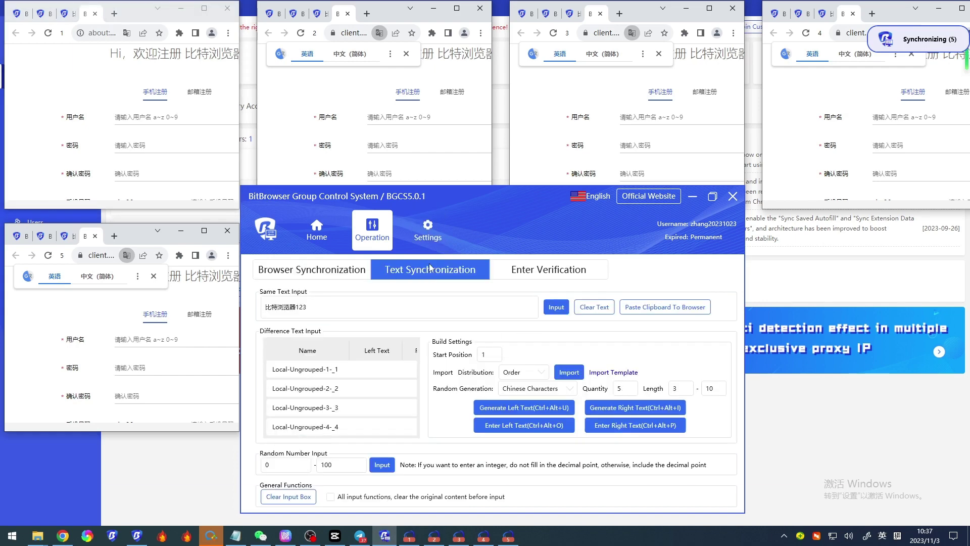
left_click(128, 116)
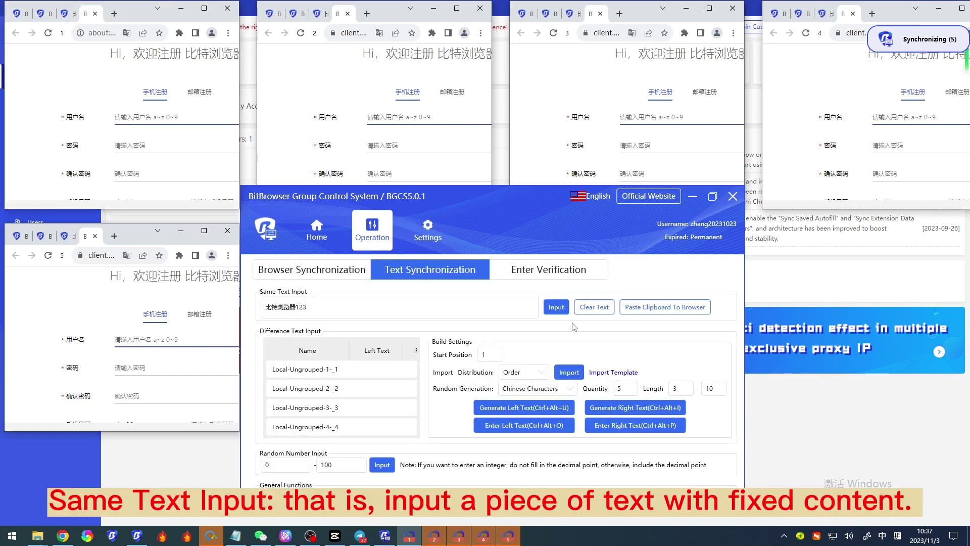
left_click(557, 308)
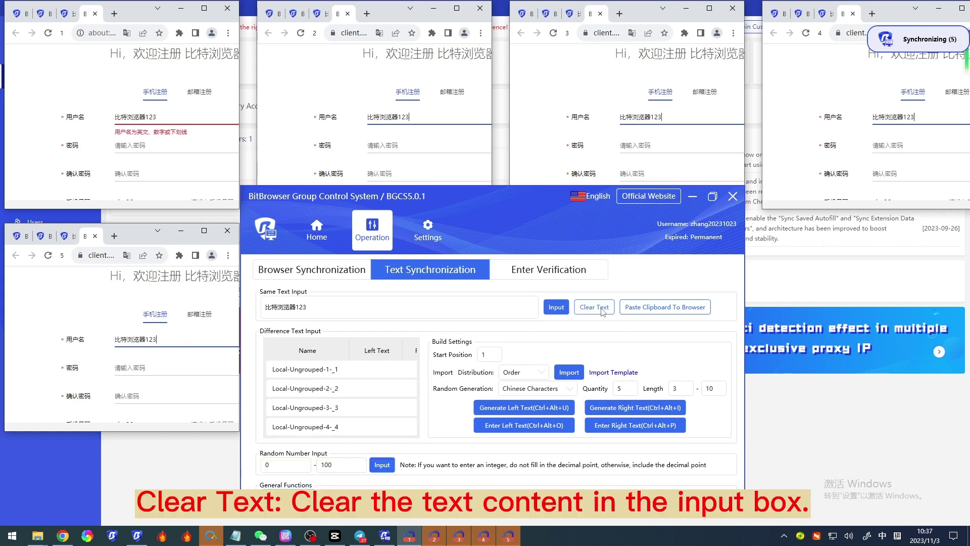
left_click(594, 307)
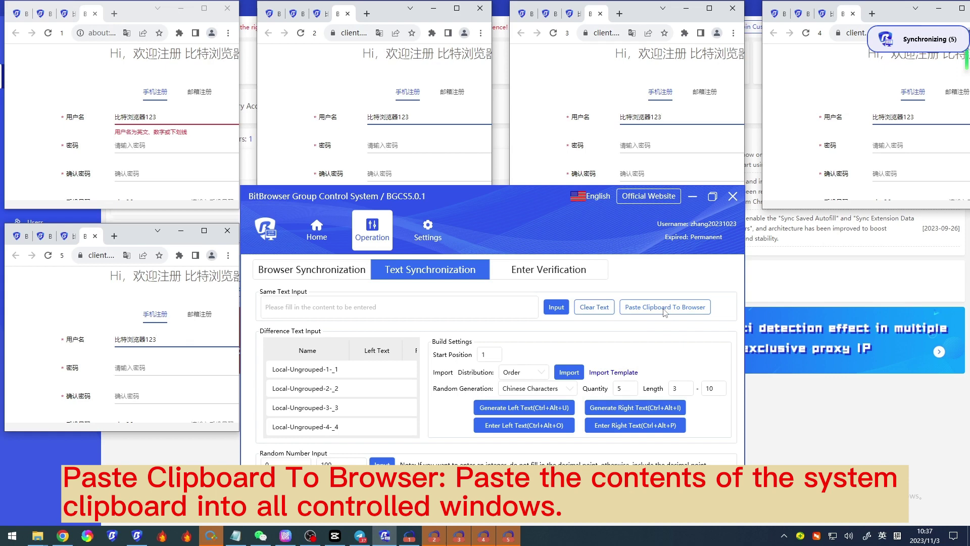
left_click(664, 309)
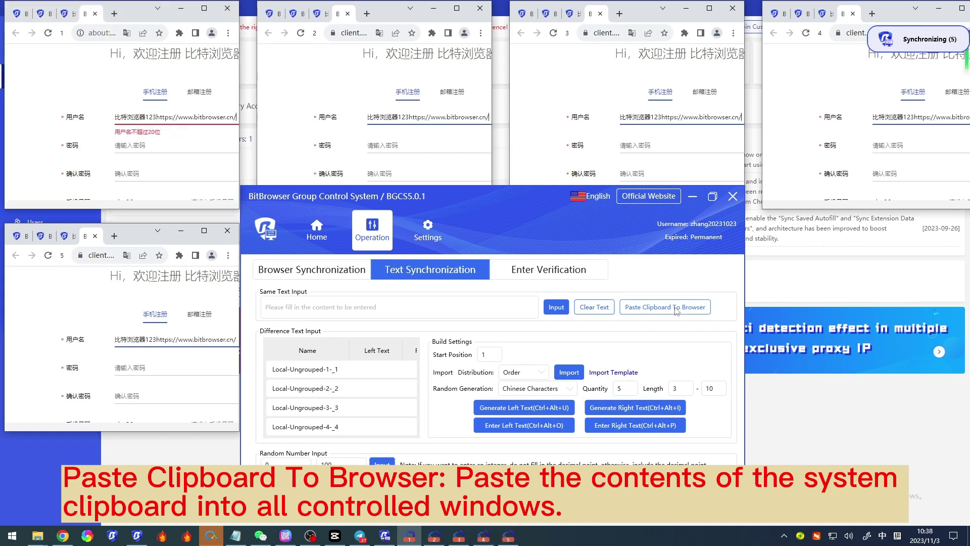
left_click_drag(504, 234, 500, 211)
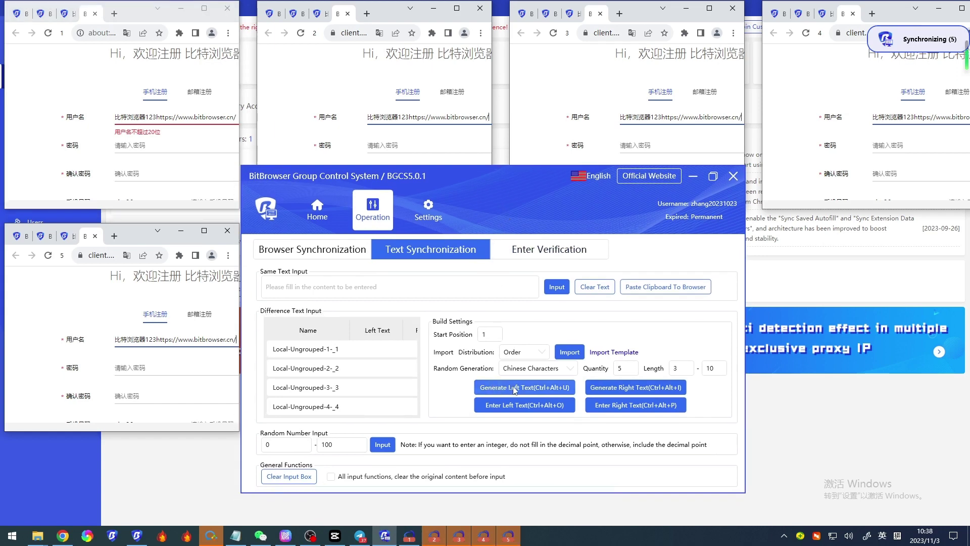
Step: Generate random Chinese left and right texts per window, keeping Chinese Characters, quantity 5, length 3–10
left_click(541, 389)
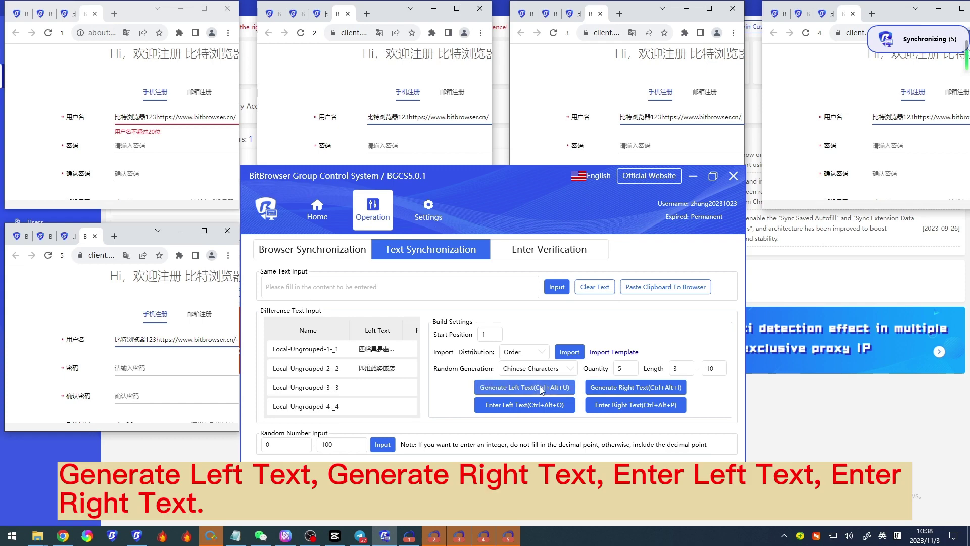
left_click(643, 388)
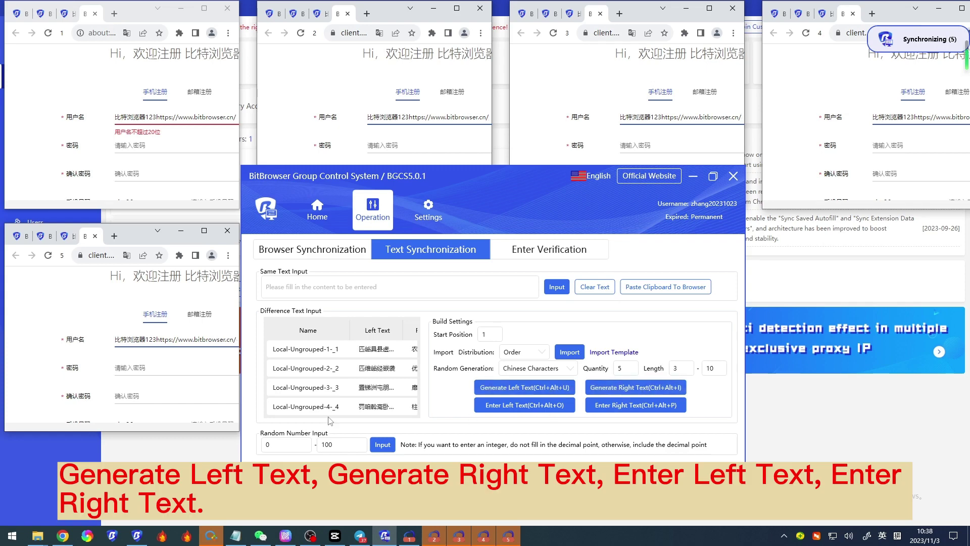
left_click_drag(338, 414, 370, 414)
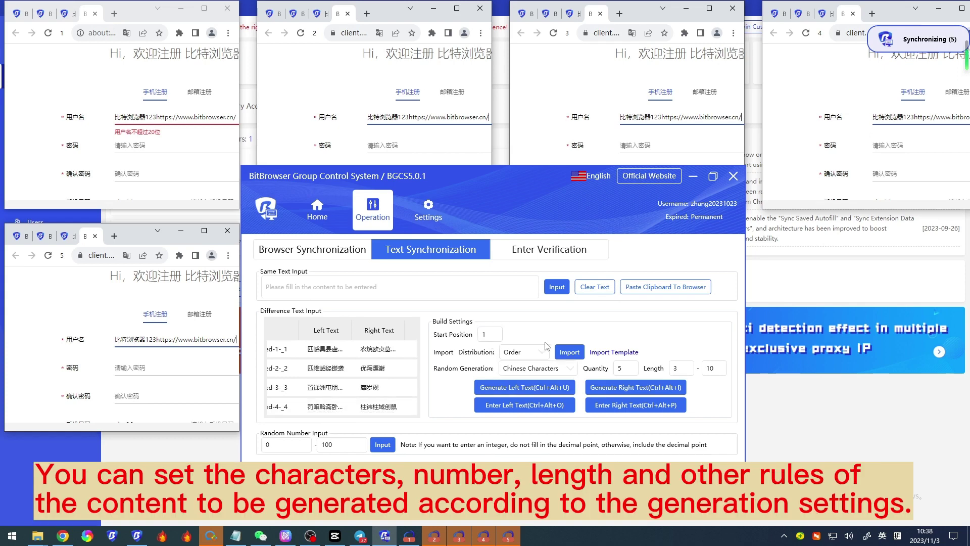
left_click(572, 369)
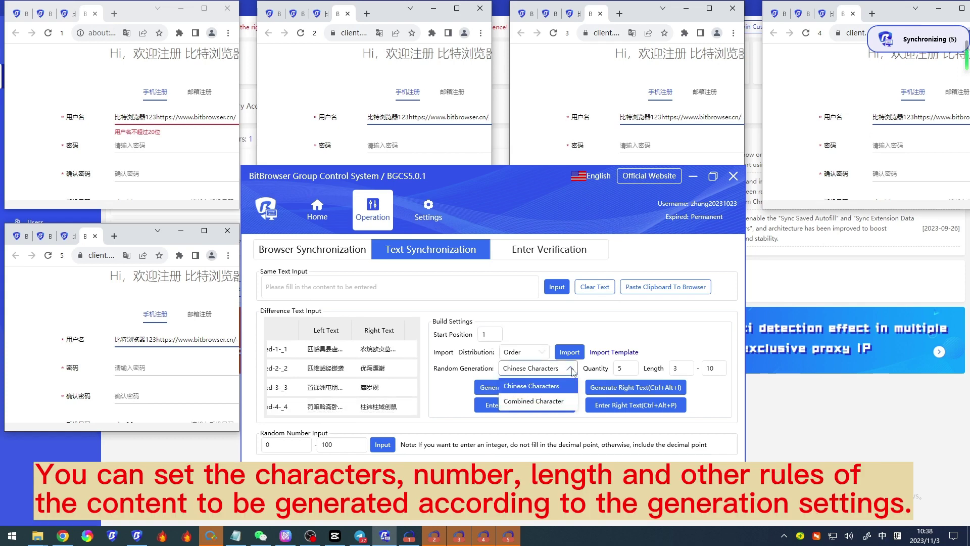
left_click(574, 372)
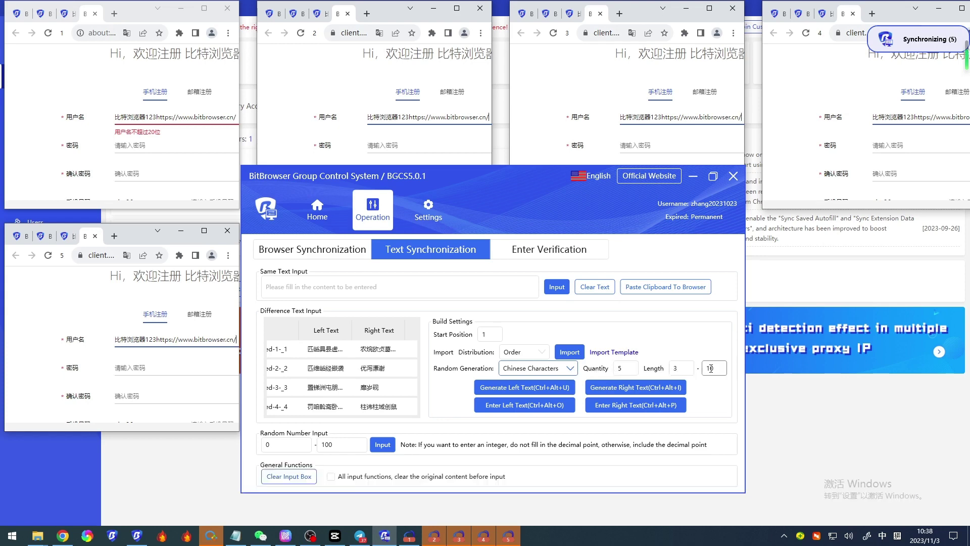
left_click_drag(532, 213, 565, 170)
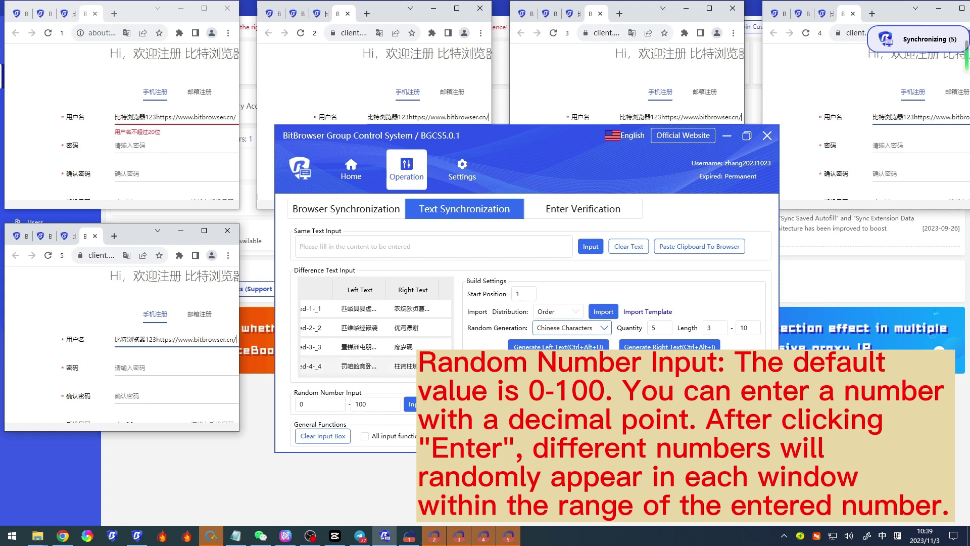
Step: Give each browser's invite-code field its own random number, such as 6777 or 3269
left_click_drag(541, 166, 528, 255)
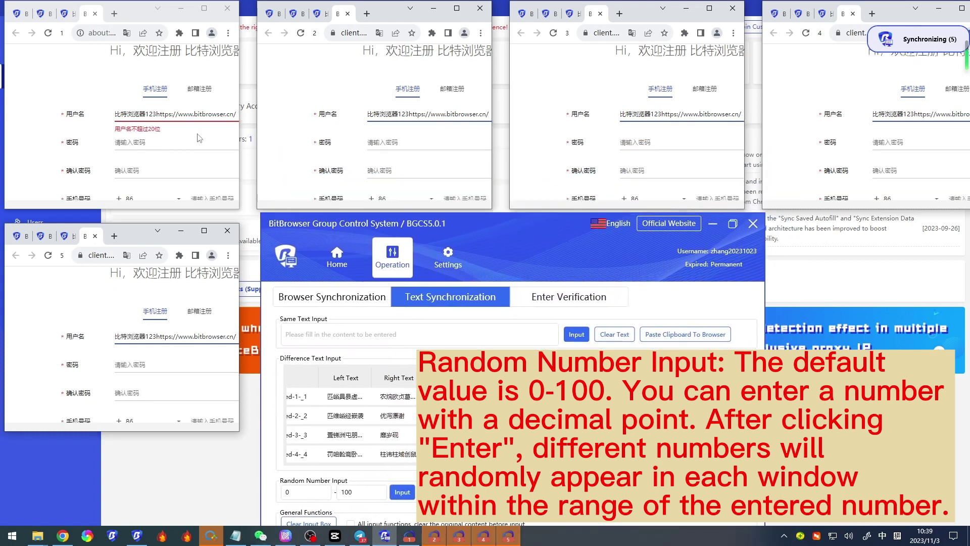
scroll(198, 137, "down", 3)
left_click_drag(473, 236, 471, 222)
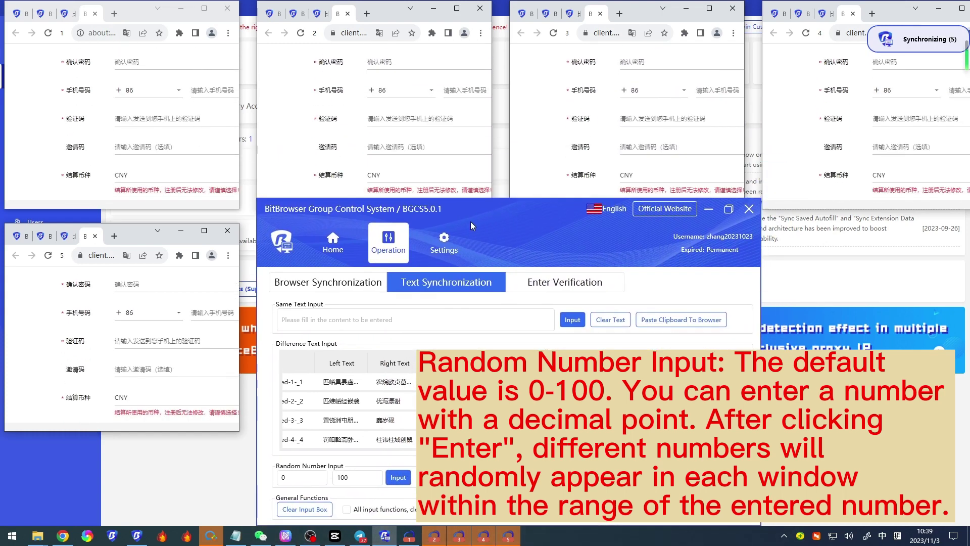
left_click(182, 154)
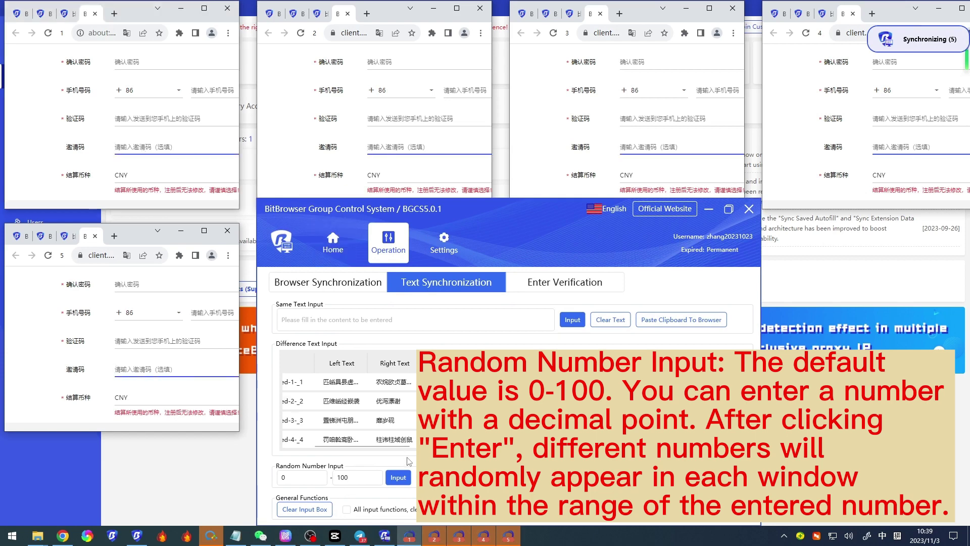
left_click(398, 478)
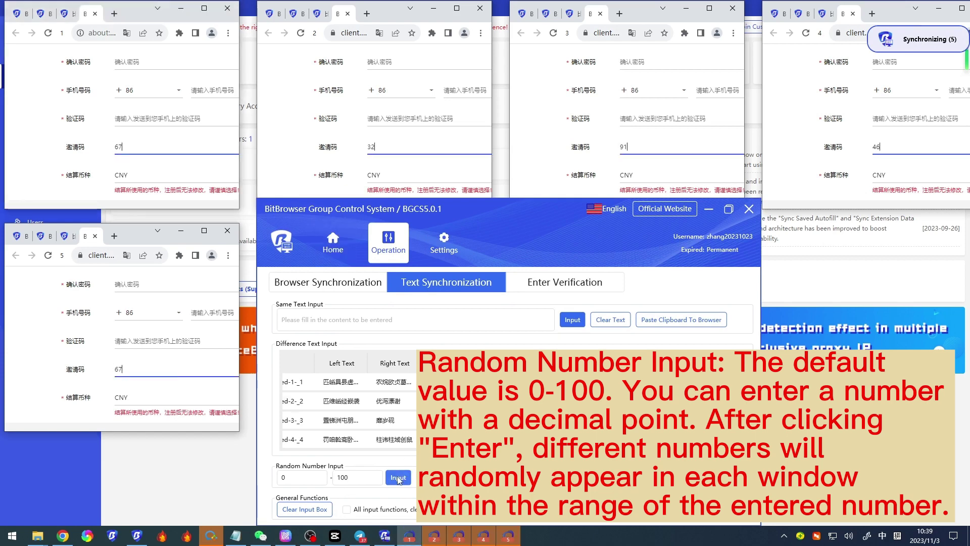
left_click(398, 478)
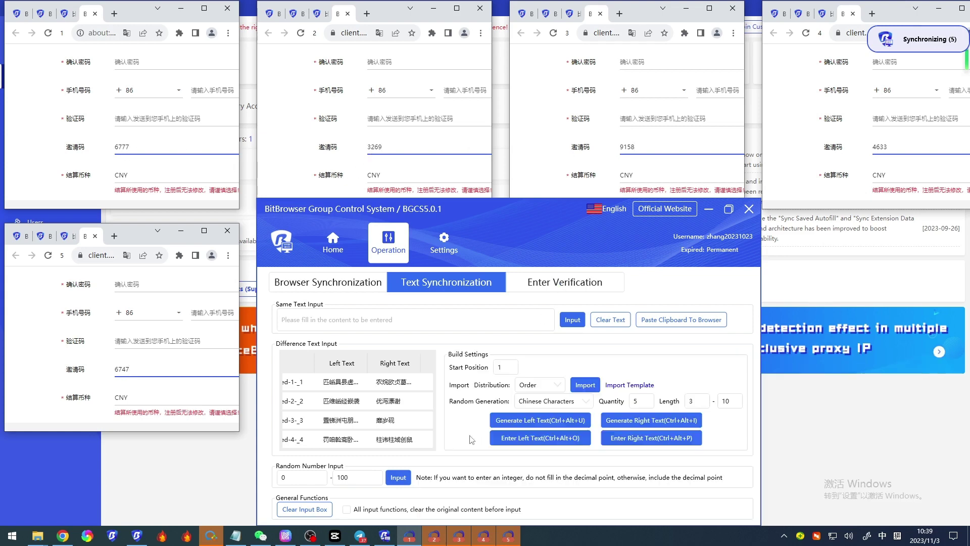
left_click_drag(508, 243, 501, 221)
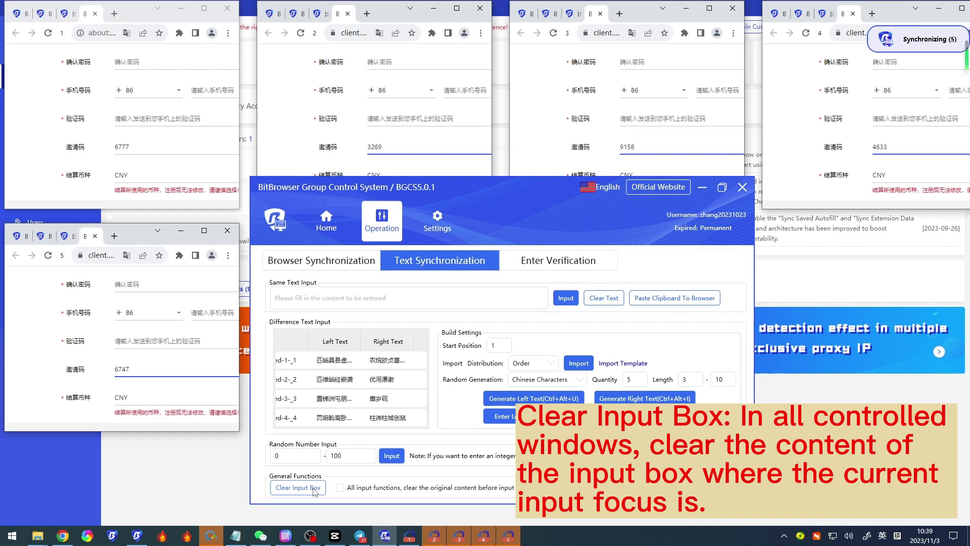
Step: Clear every invite-code field and enable clearing original content before all input functions
left_click(162, 149)
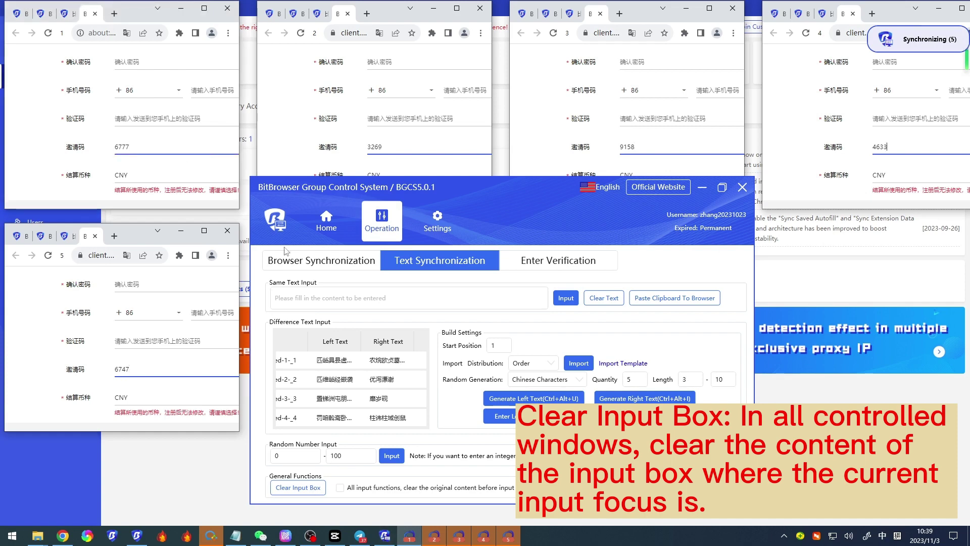
left_click(298, 487)
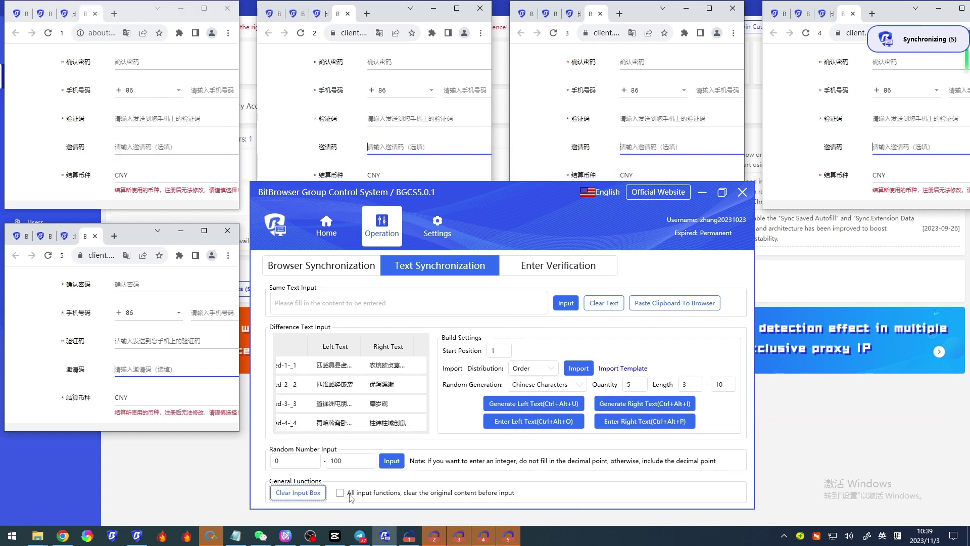
left_click(341, 493)
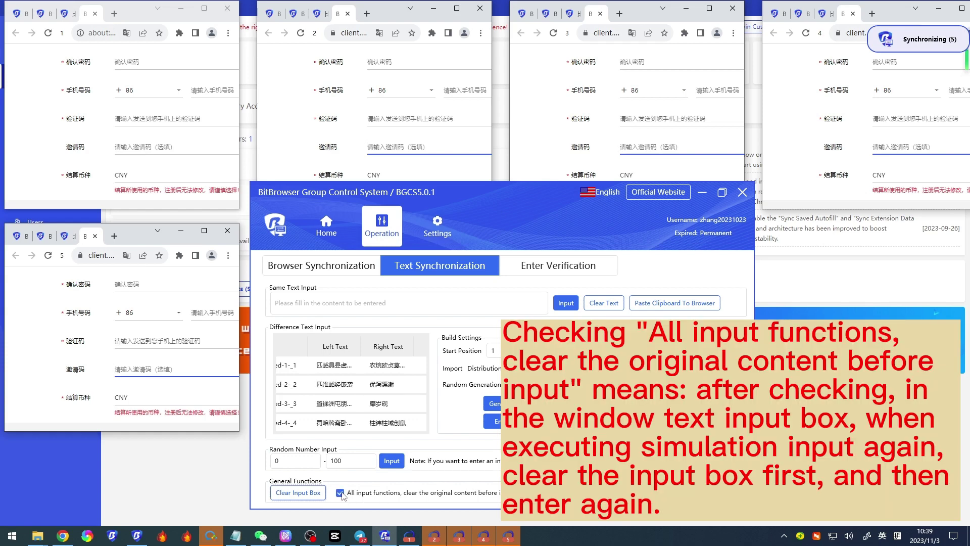
left_click_drag(510, 205, 551, 238)
Step: Test Random Number Input, confirming each invite code gets replaced rather than appended
left_click(154, 145)
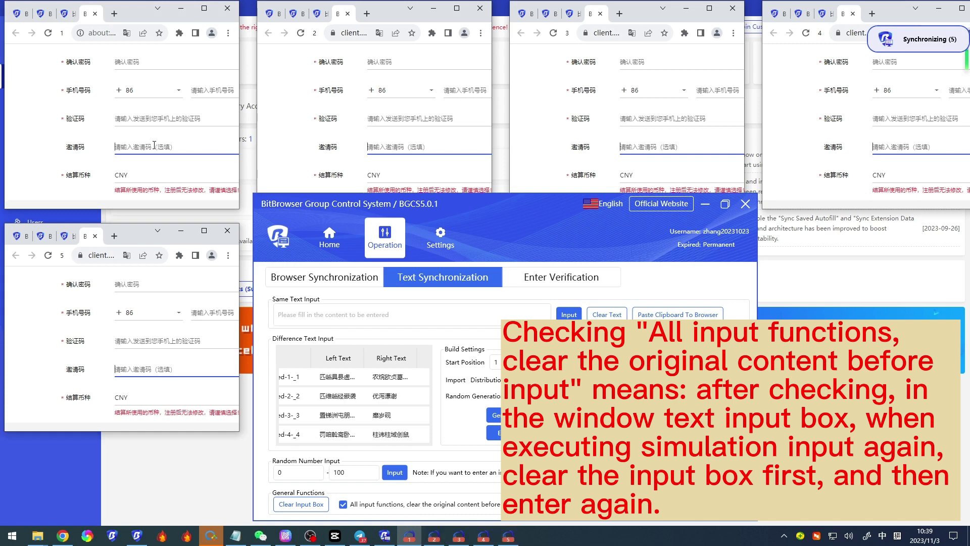
left_click(393, 474)
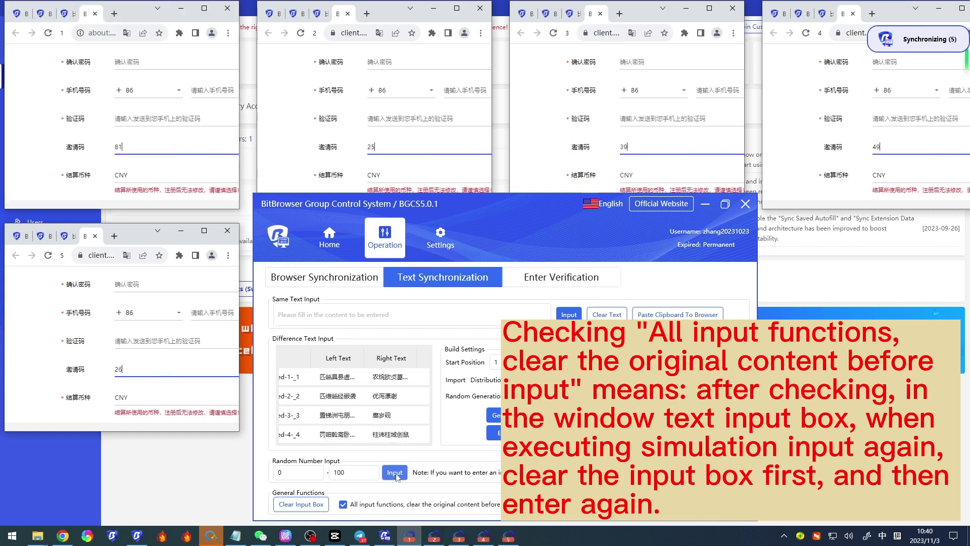
left_click(396, 473)
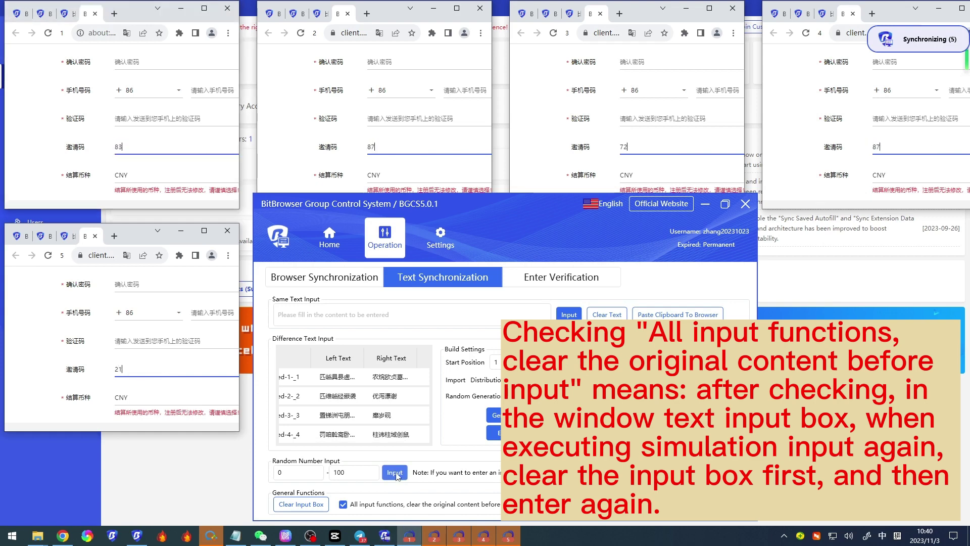
left_click(395, 473)
Step: Enter 1233654 as the same text and send it to every invite-code field
left_click(326, 312)
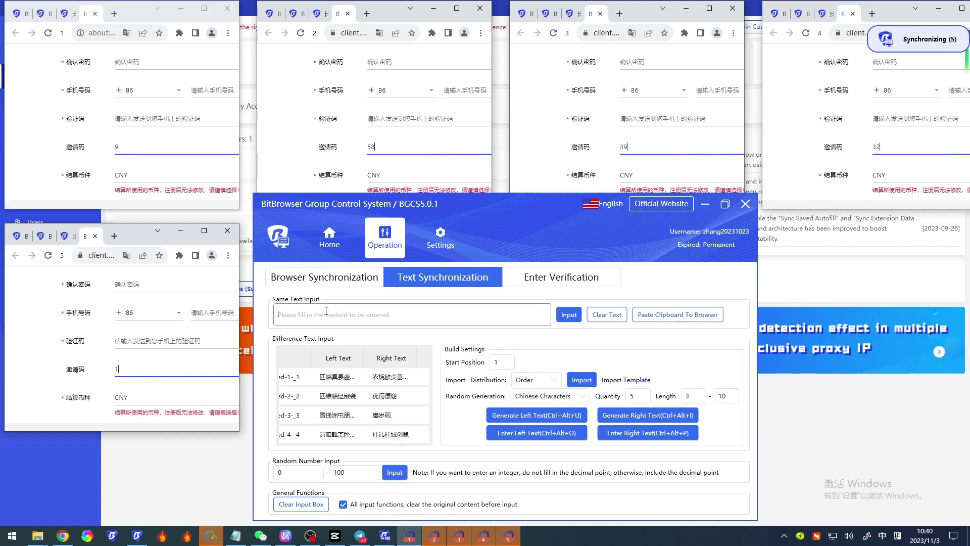
type("1233654")
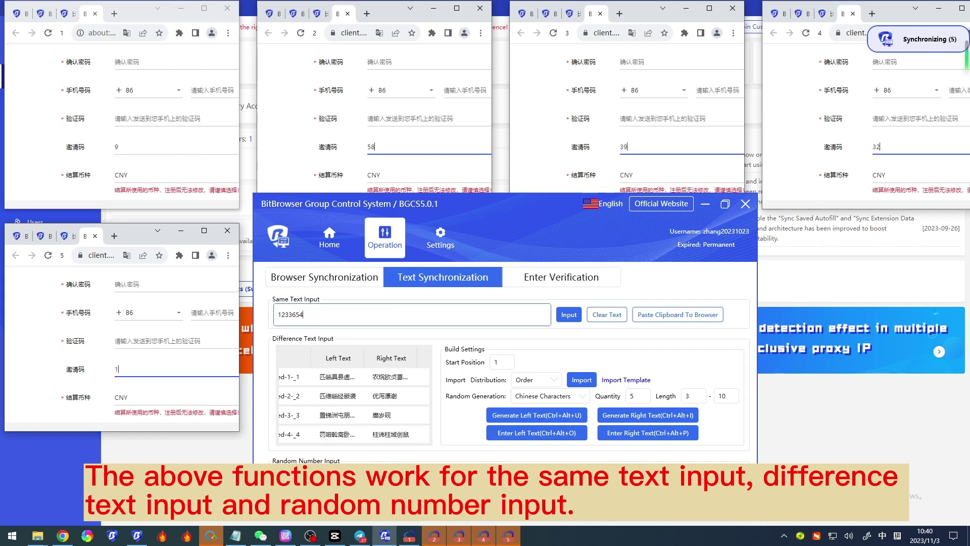
left_click(148, 156)
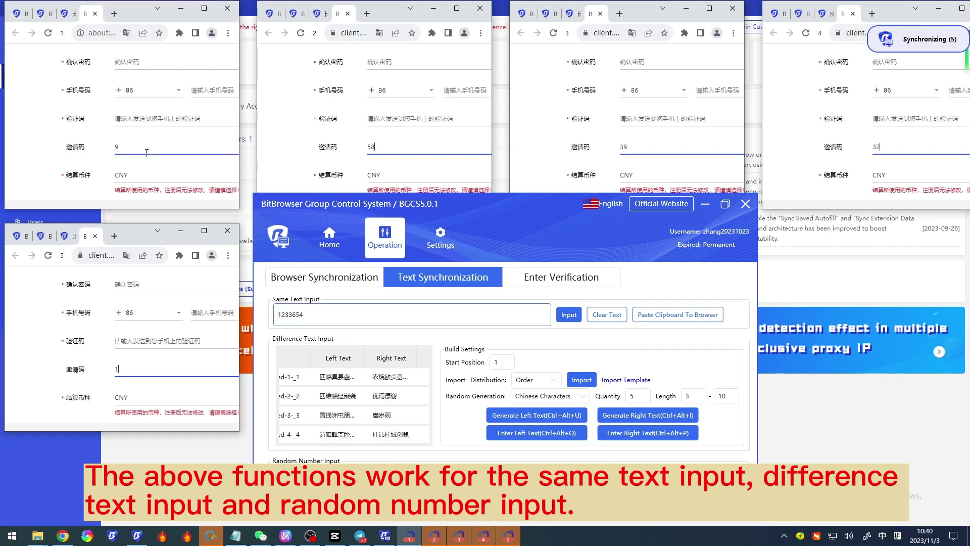
left_click(569, 314)
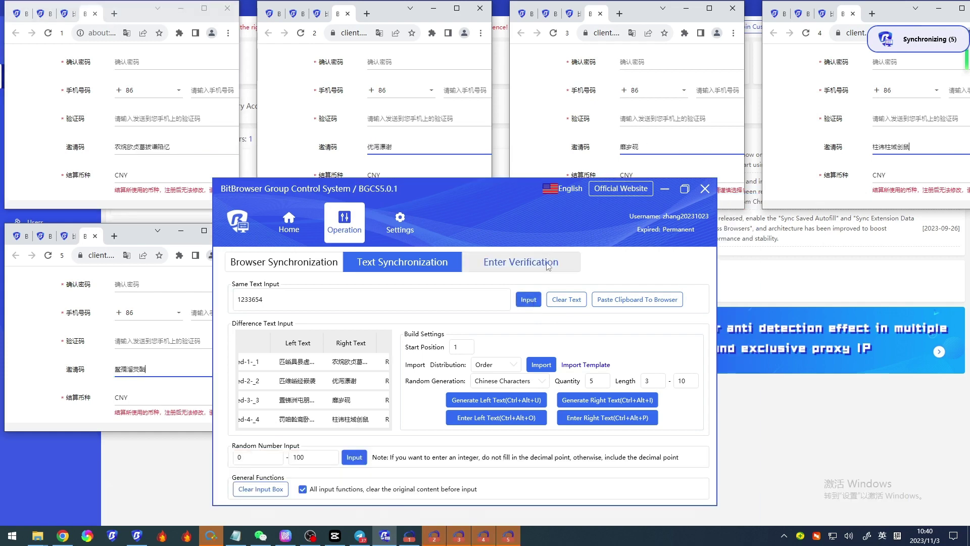
Step: Mark the verification code area 98,48,37,33 on Local-Ungrouped-1-_1 in Enter Verification
left_click(519, 270)
left_click_drag(521, 209, 565, 251)
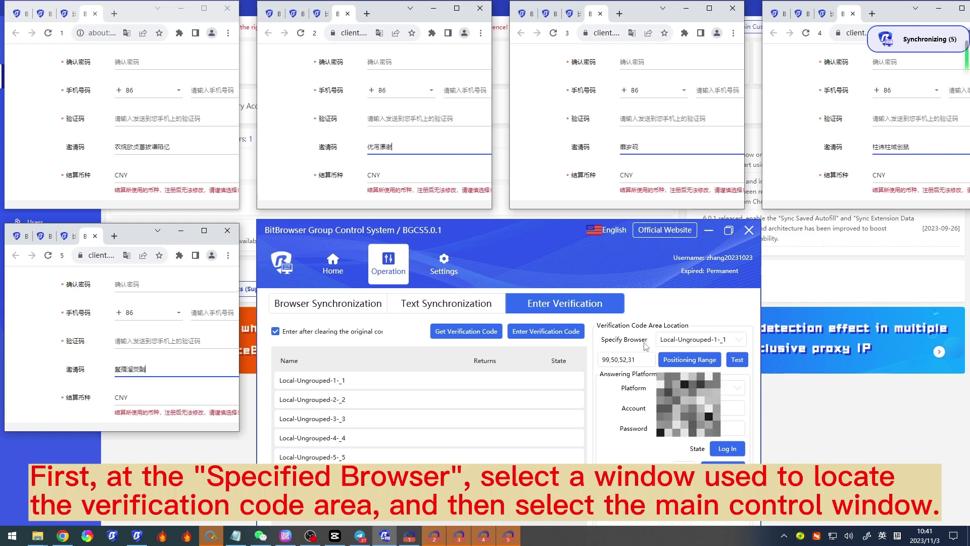
left_click(697, 340)
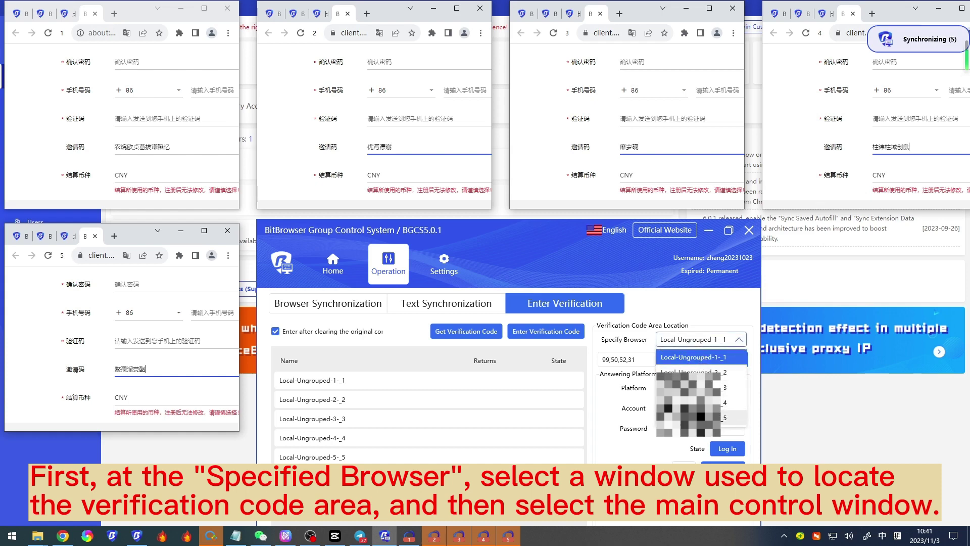
left_click(707, 357)
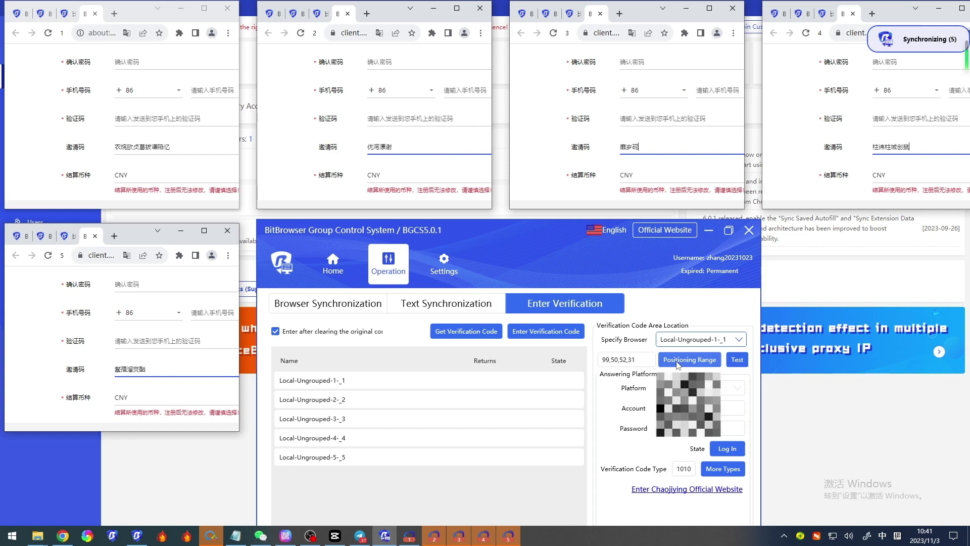
left_click(702, 364)
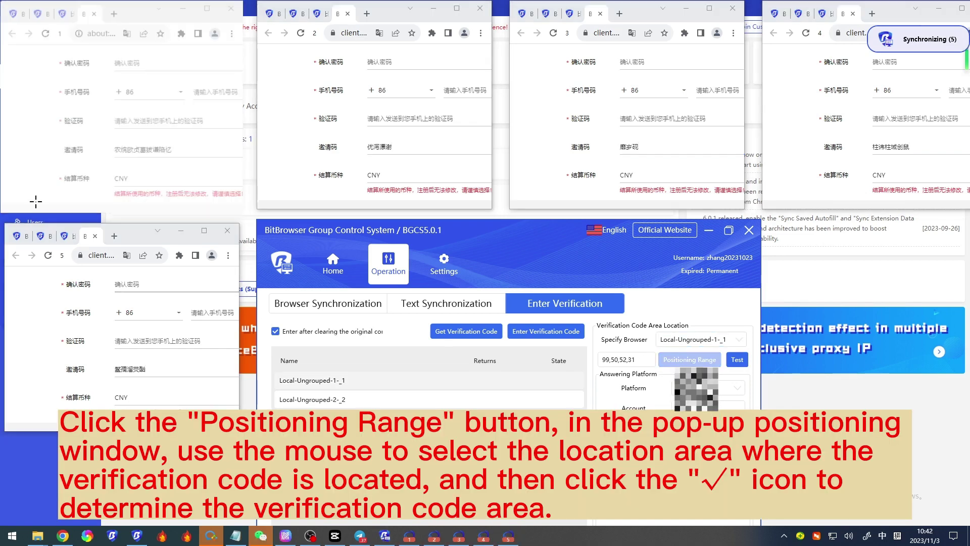
left_click_drag(49, 24, 68, 41)
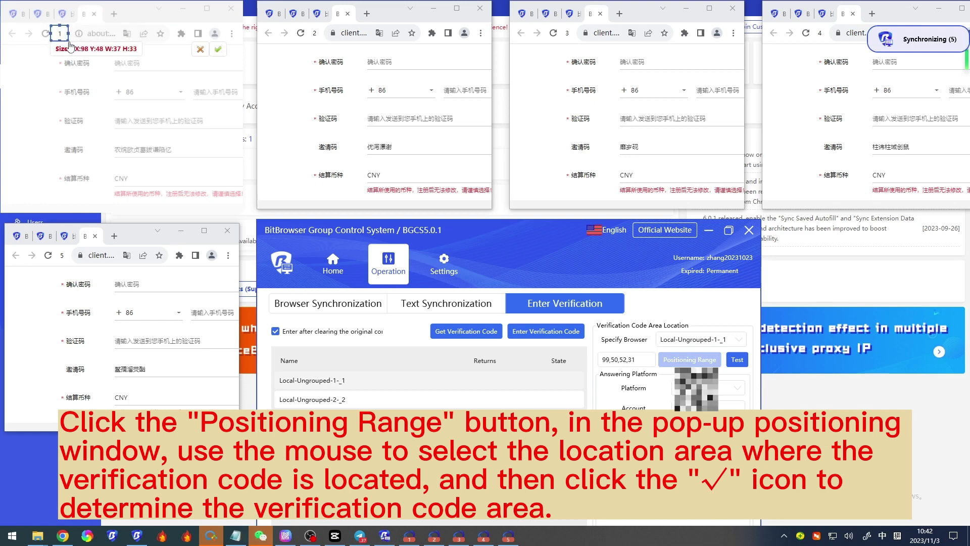
left_click(220, 53)
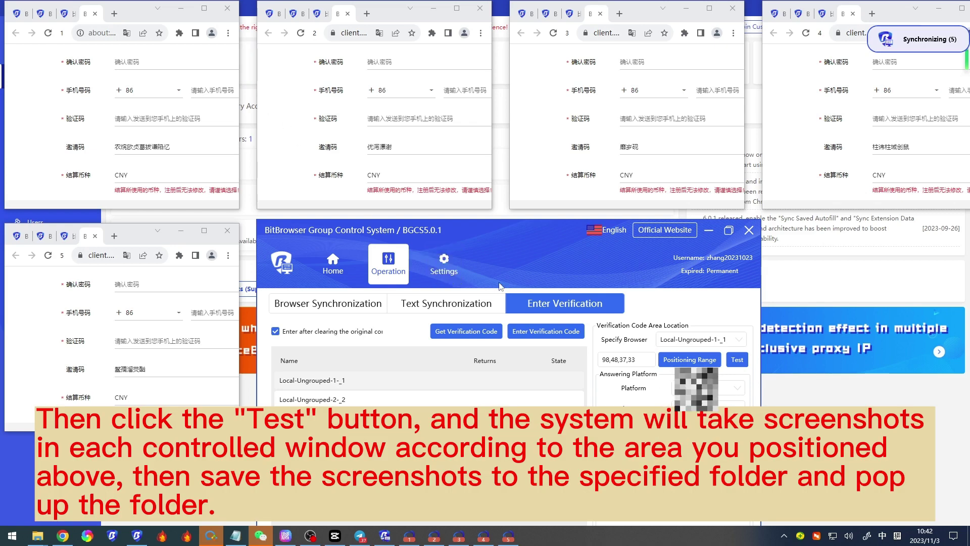
Step: Test-capture the code area from all five windows, then close the screenshots folder
left_click(738, 360)
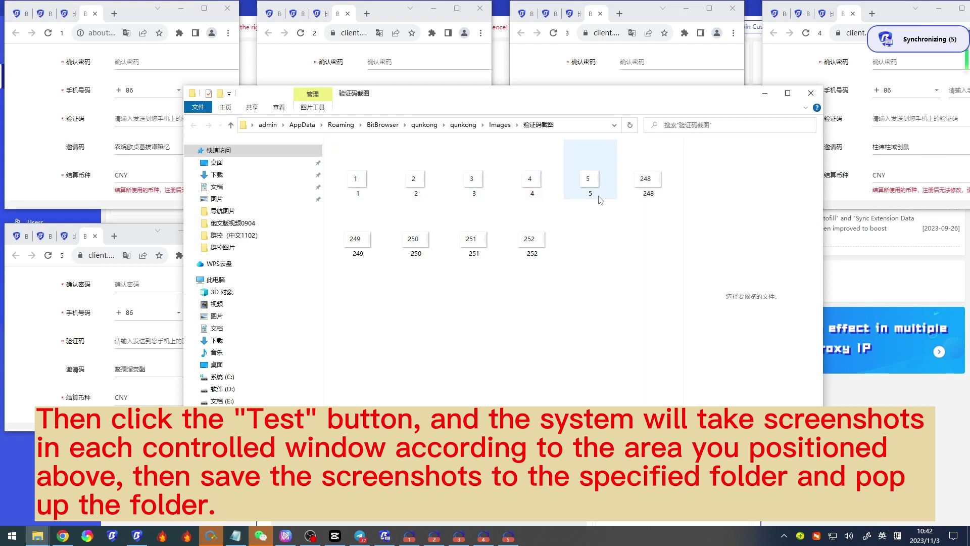
left_click(811, 94)
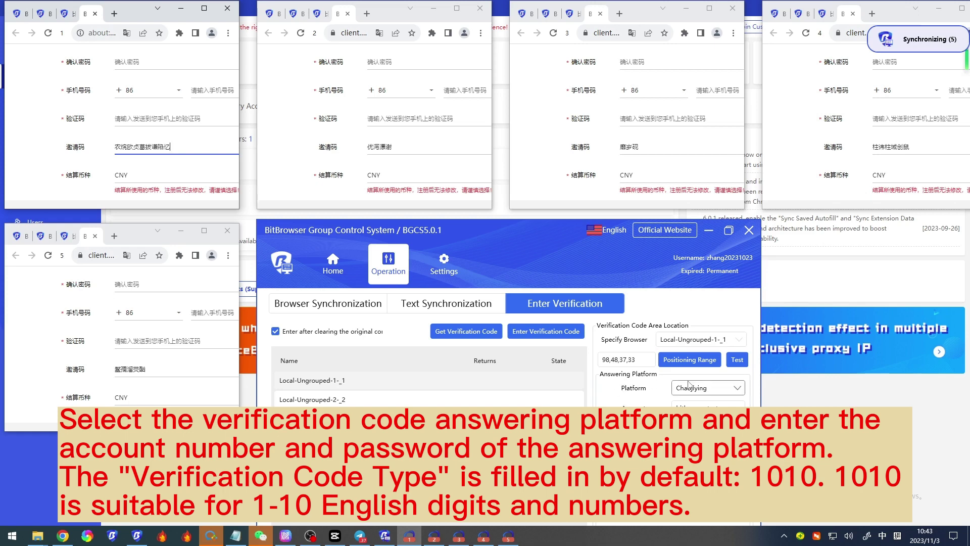
Step: Fetch codes 1–5 from Chaojiying for the five windows and focus the invitation-code field
left_click(703, 389)
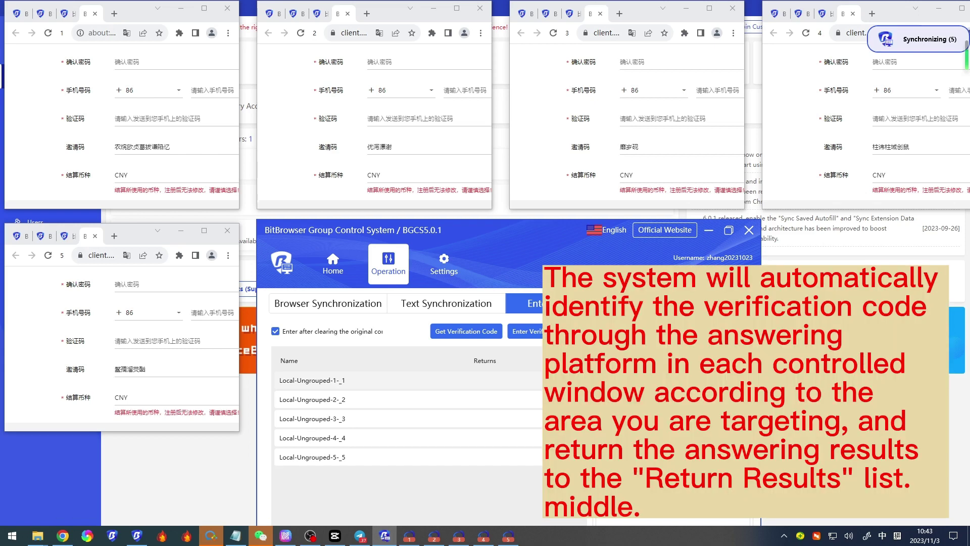
left_click(467, 333)
left_click(186, 147)
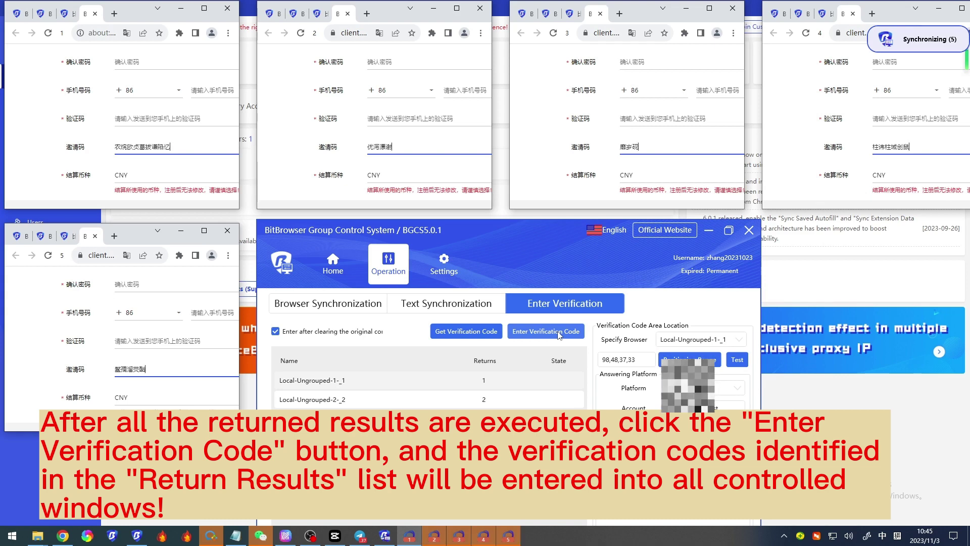
Step: Enter recognised codes 1–5 into the five invitation-code fields, then go to Settings
left_click(545, 332)
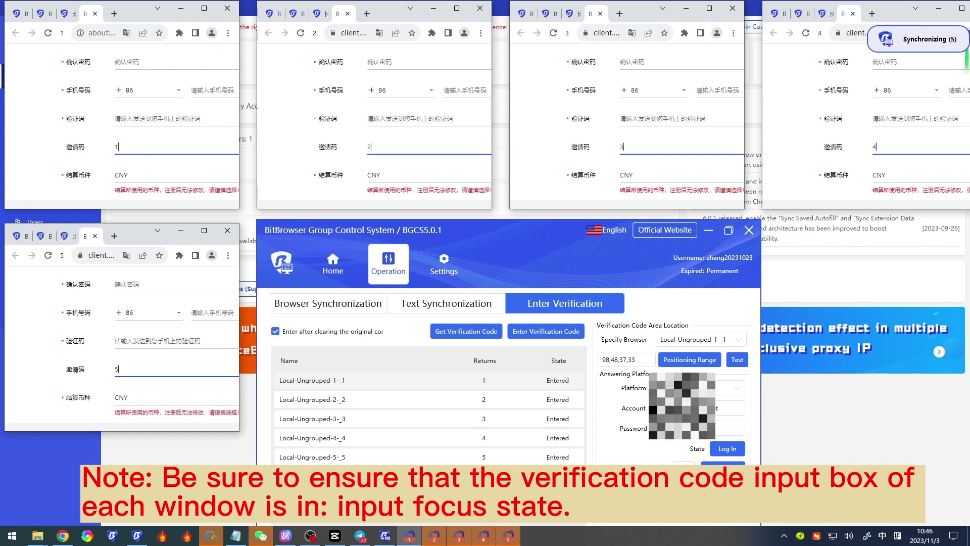
left_click(451, 273)
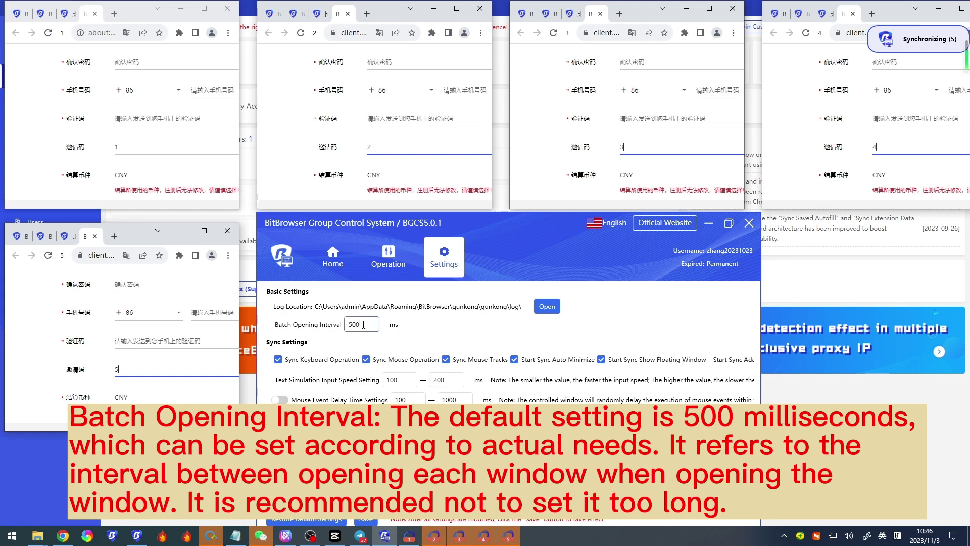
left_click(363, 324)
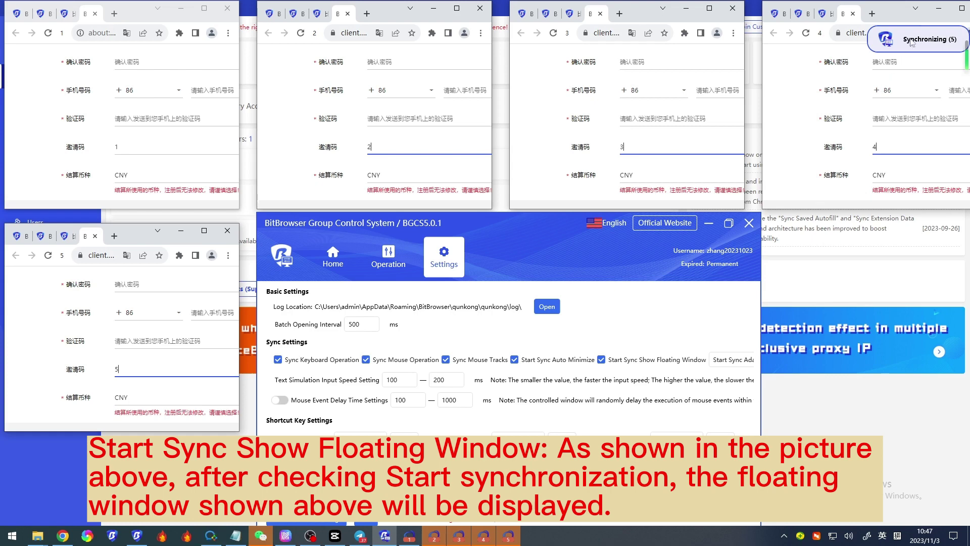
mouse_move(911, 35)
left_click_drag(905, 33, 870, 314)
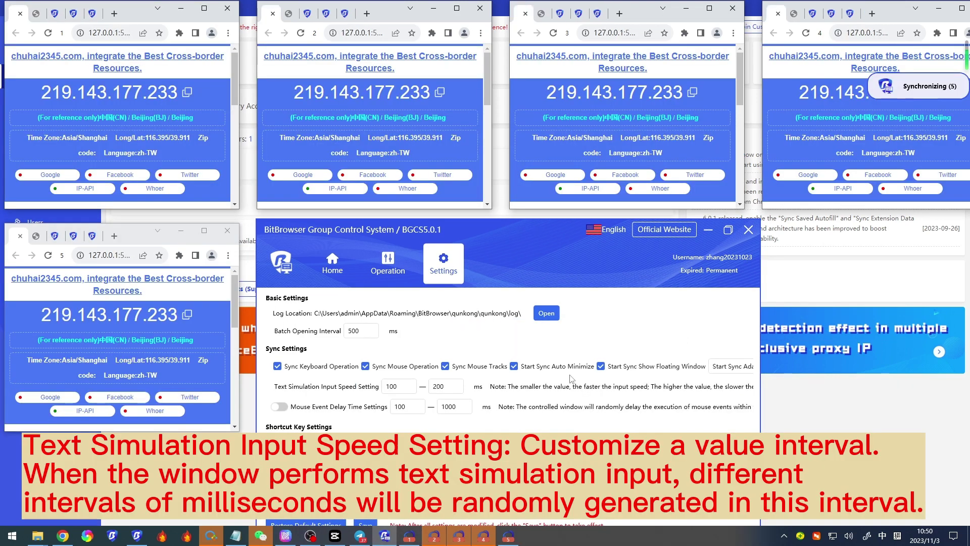
Step: Return all browsers to the registration page and save a 1000–2000 ms text input speed
key("shift")
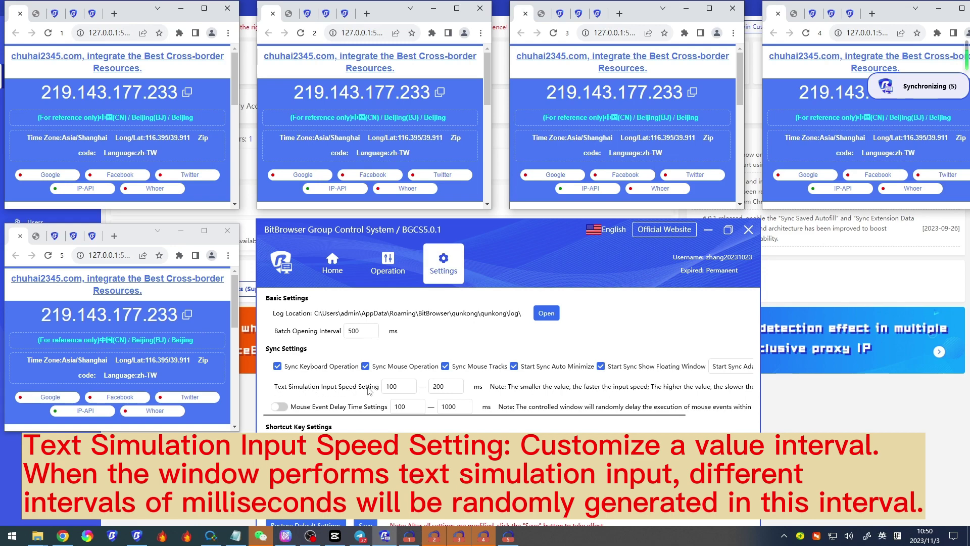
left_click(458, 388)
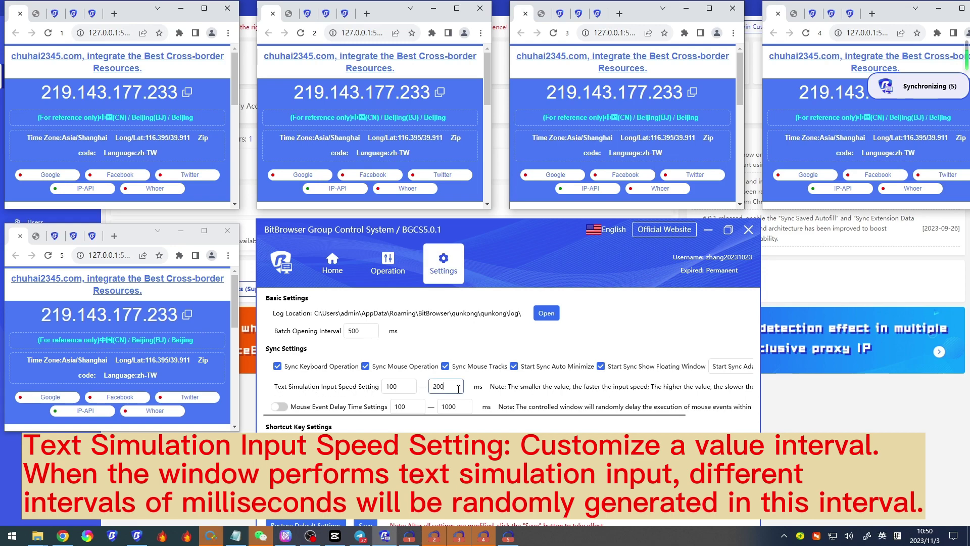
left_click(92, 13)
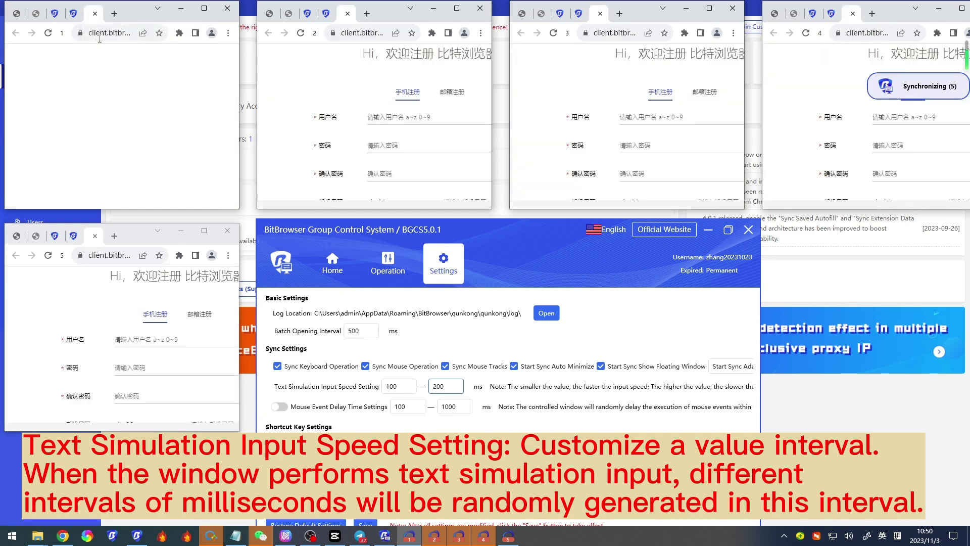
left_click(405, 388)
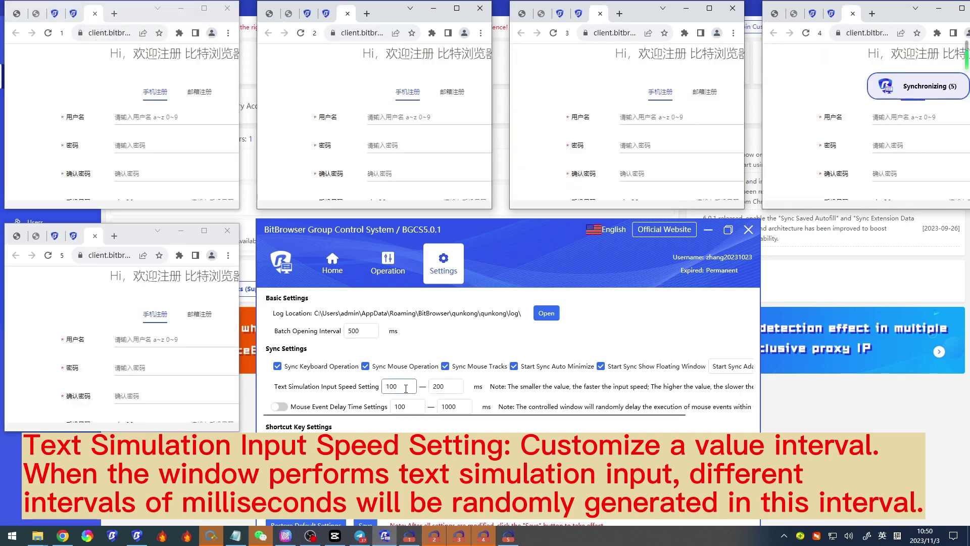
left_click(454, 388)
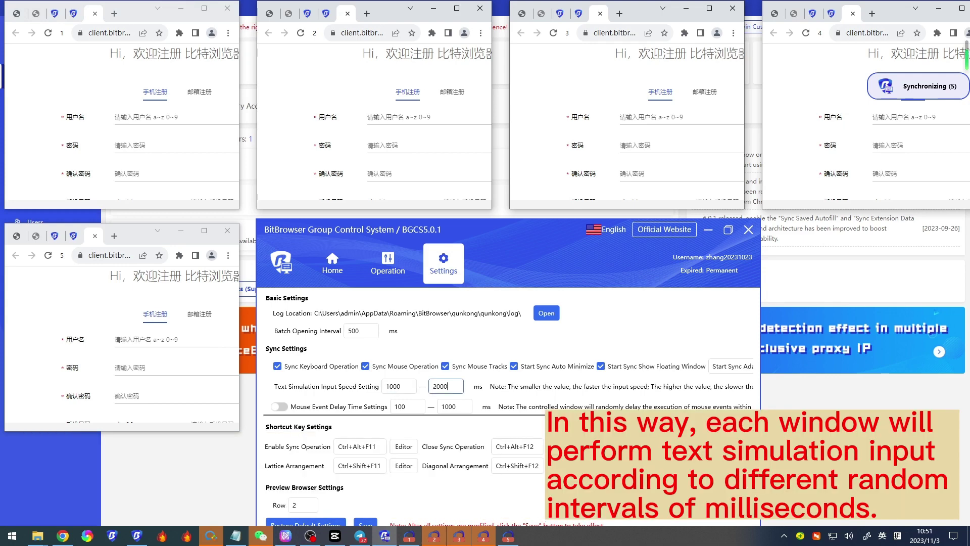
left_click_drag(519, 271, 545, 274)
left_click(361, 452)
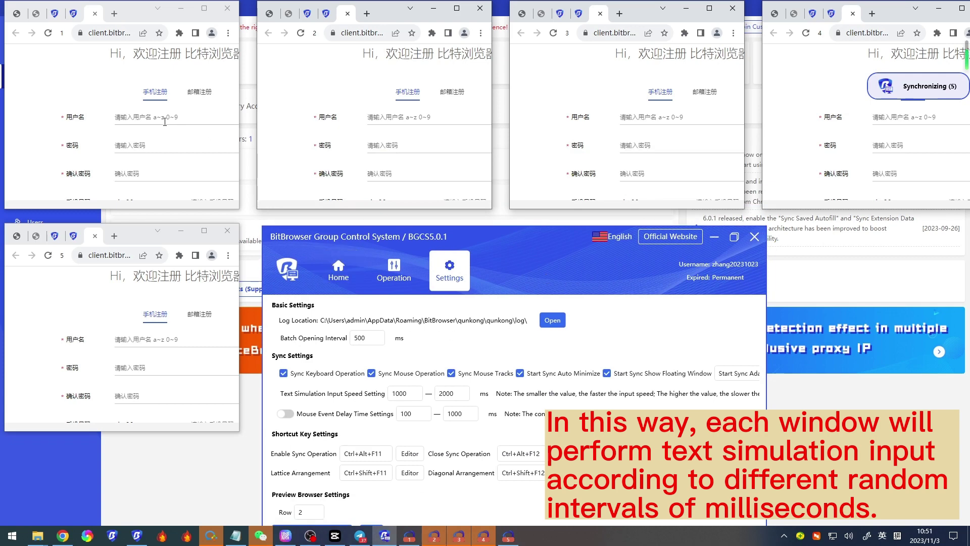
Step: Send 1233654 to all five username fields via Text Synchronization, then go back to Settings
left_click(388, 264)
left_click(451, 310)
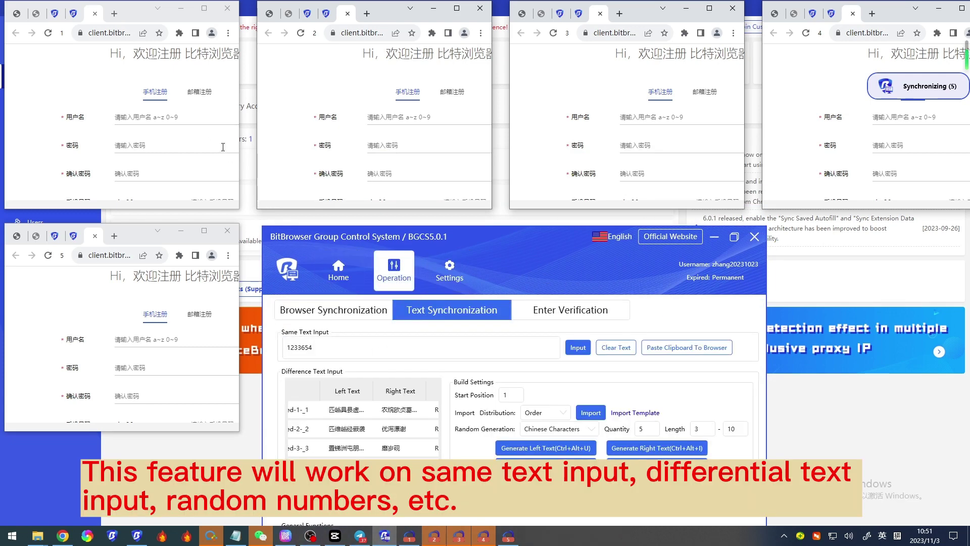
left_click(162, 117)
left_click(577, 349)
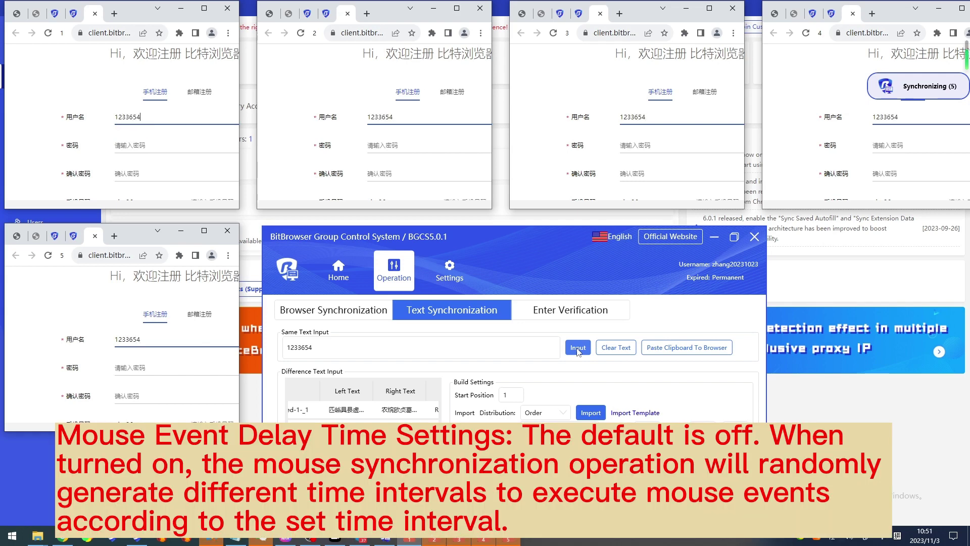
left_click(458, 266)
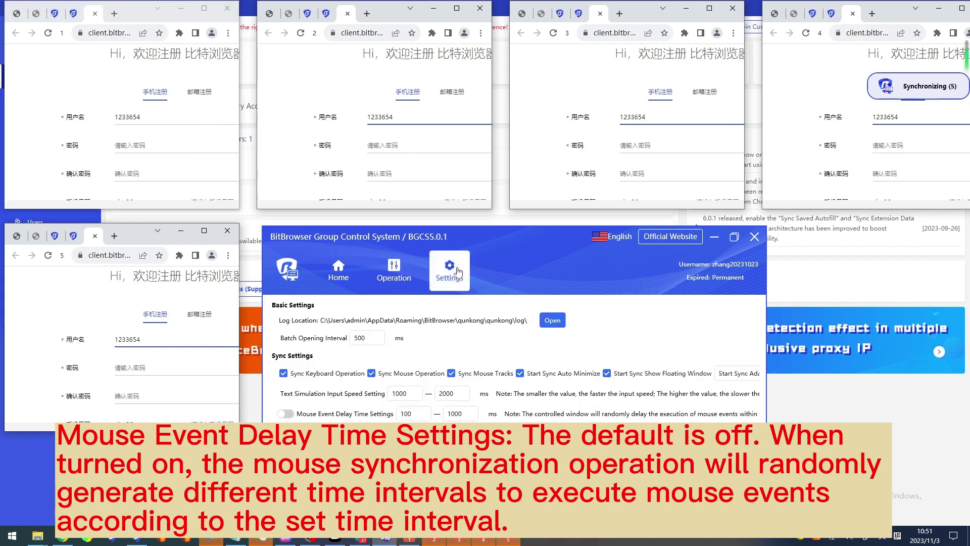
Step: Turn on mouse event delay at 1000–2000 ms and save the settings
left_click_drag(529, 269, 514, 257)
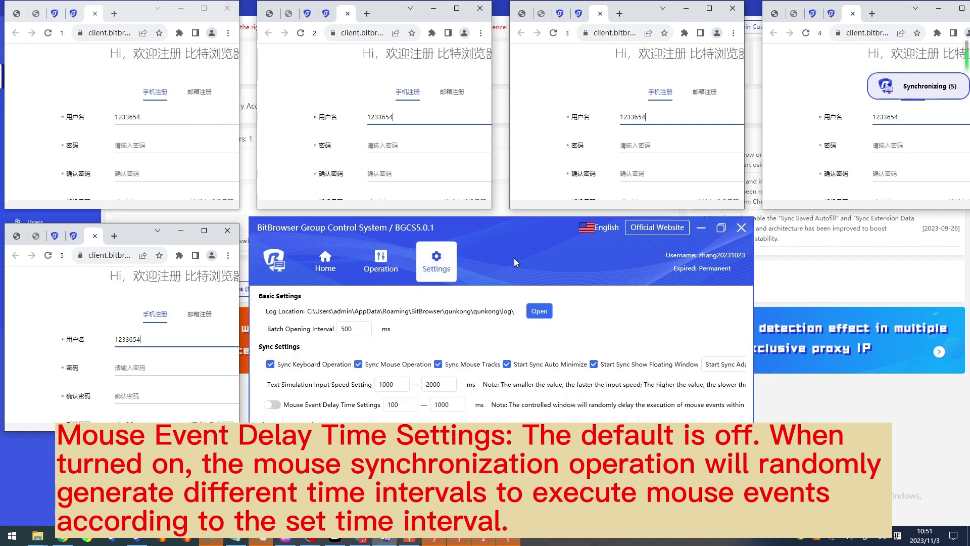
left_click(274, 403)
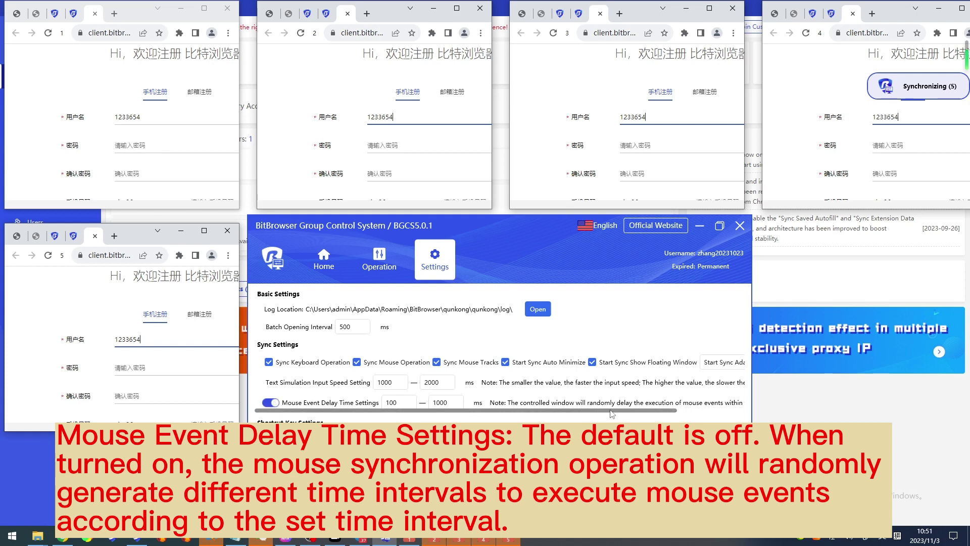
mouse_move(666, 413)
left_mouse_down()
mouse_move(717, 414)
mouse_move(648, 414)
left_mouse_up()
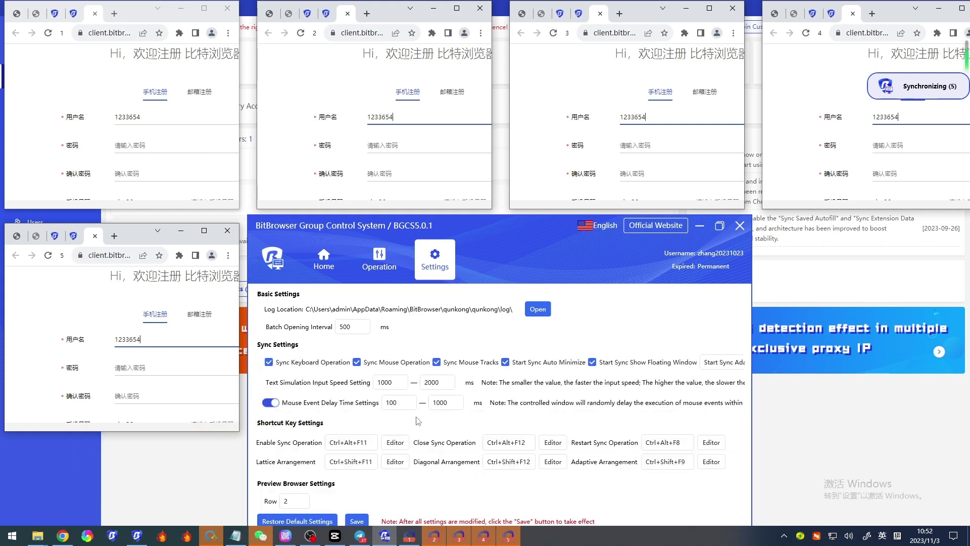
left_click(411, 403)
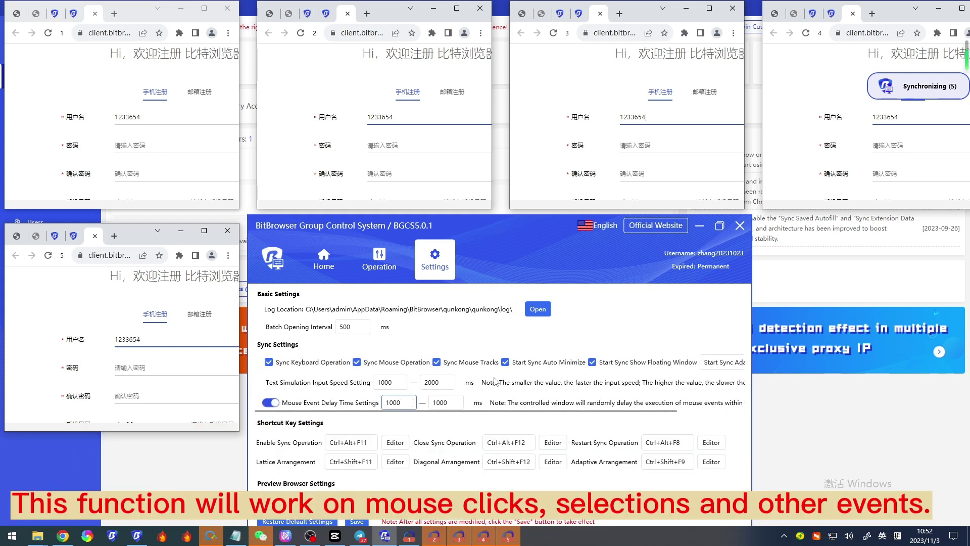
double_click(444, 402)
type("2000")
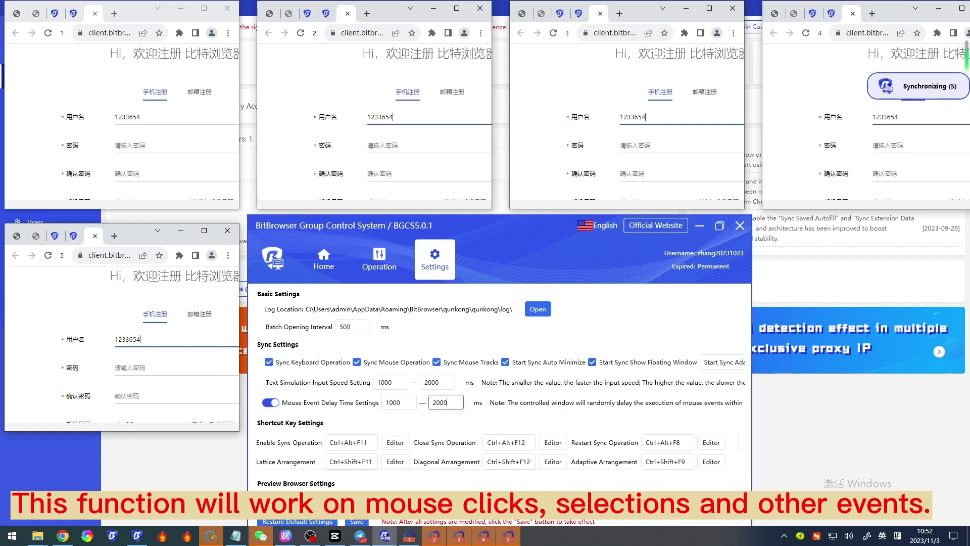
left_click(357, 520)
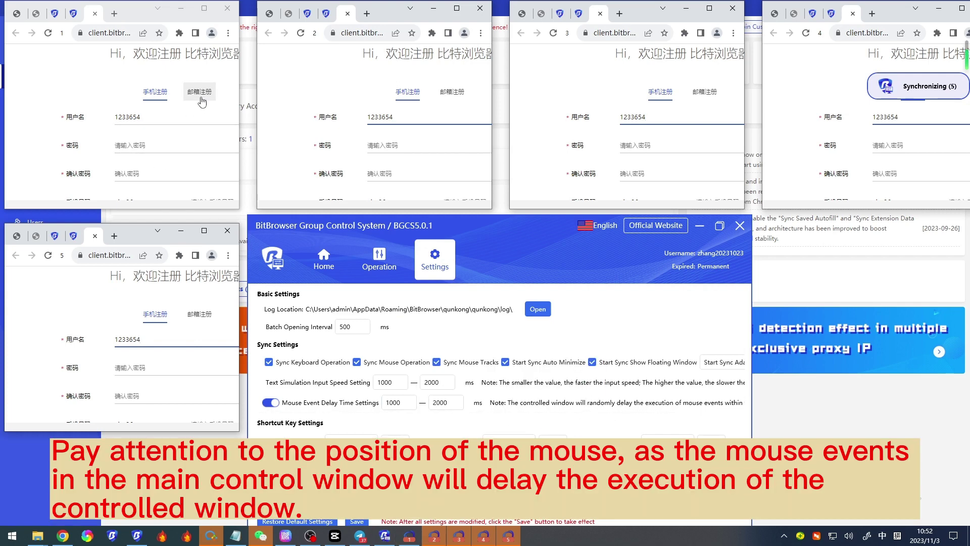
Step: Switch window 1 to the 邮箱注册 form, then open and close its context menu and the browser's main menu
left_click(201, 99)
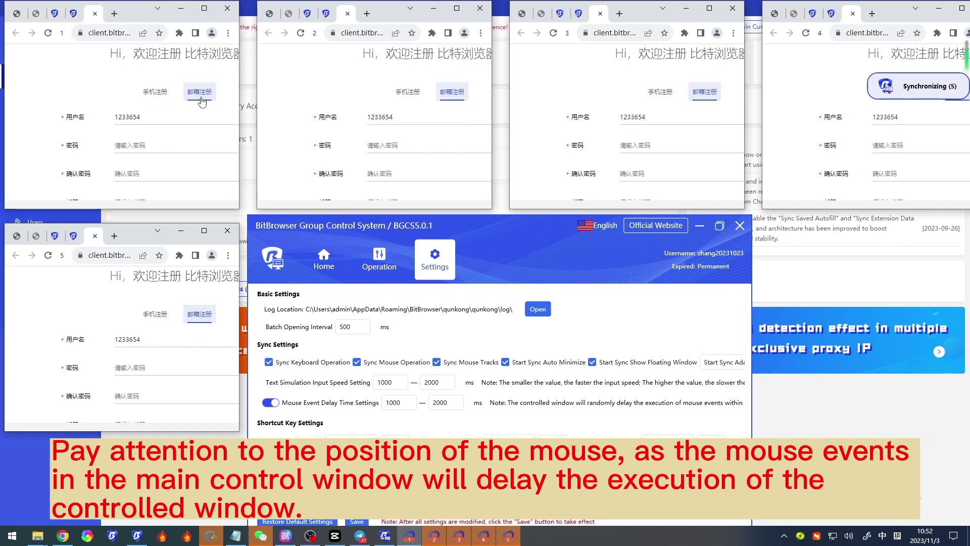
right_click(58, 76)
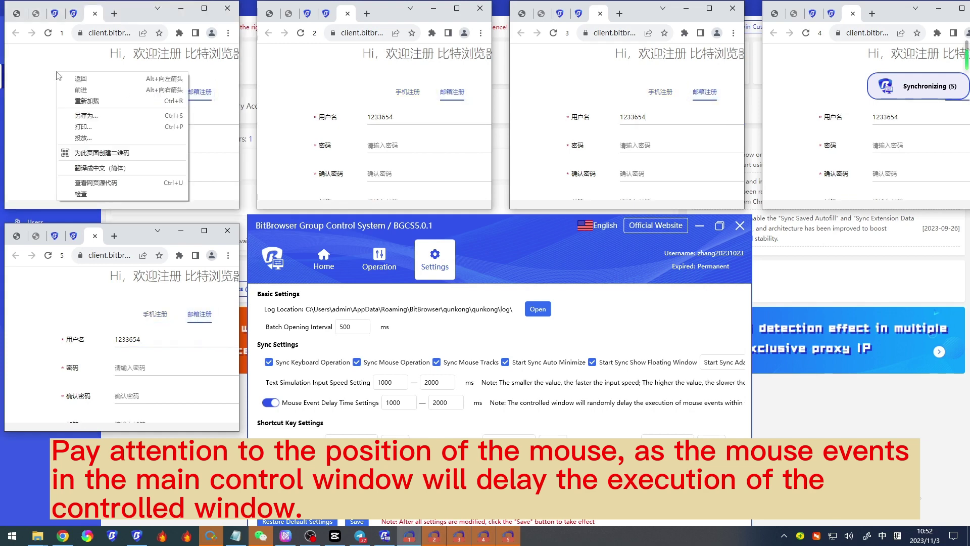
left_click(26, 98)
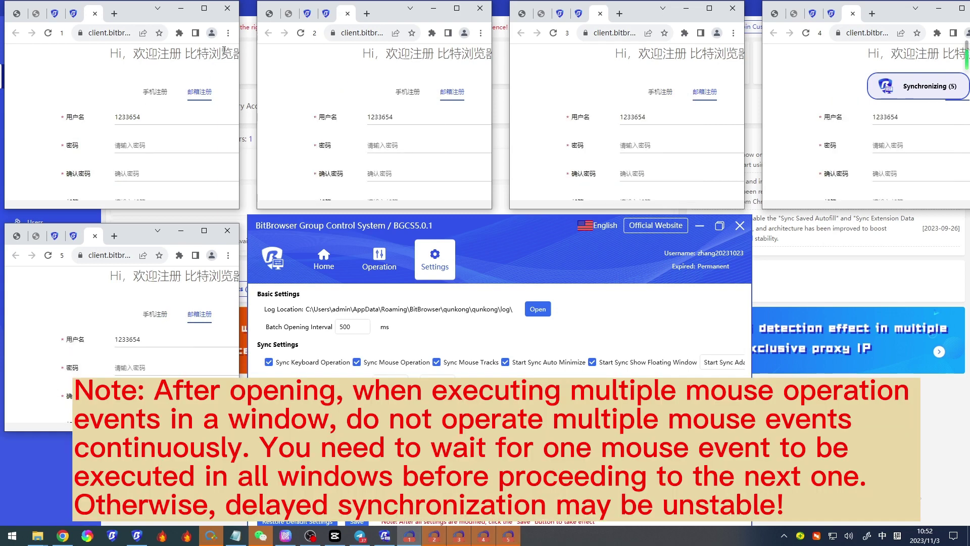
left_click(228, 33)
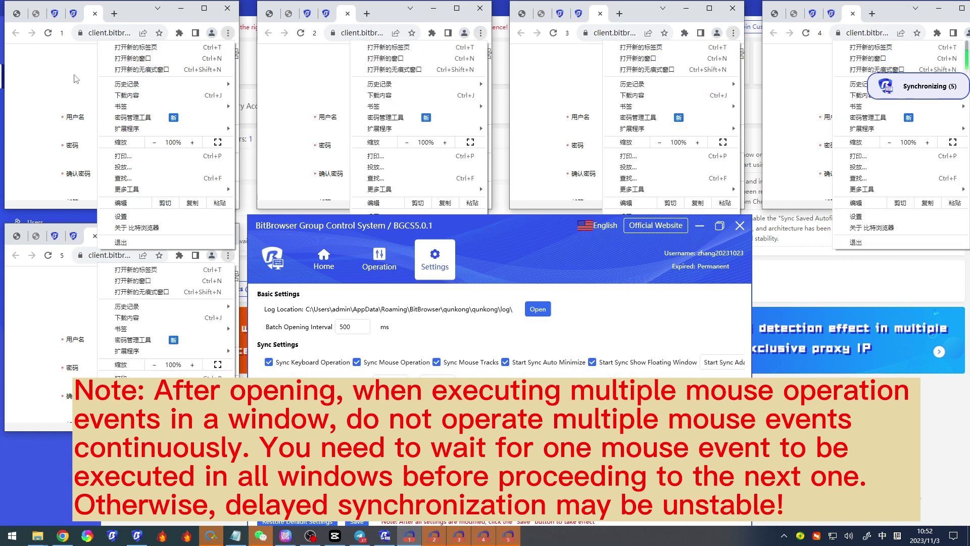
left_click(59, 80)
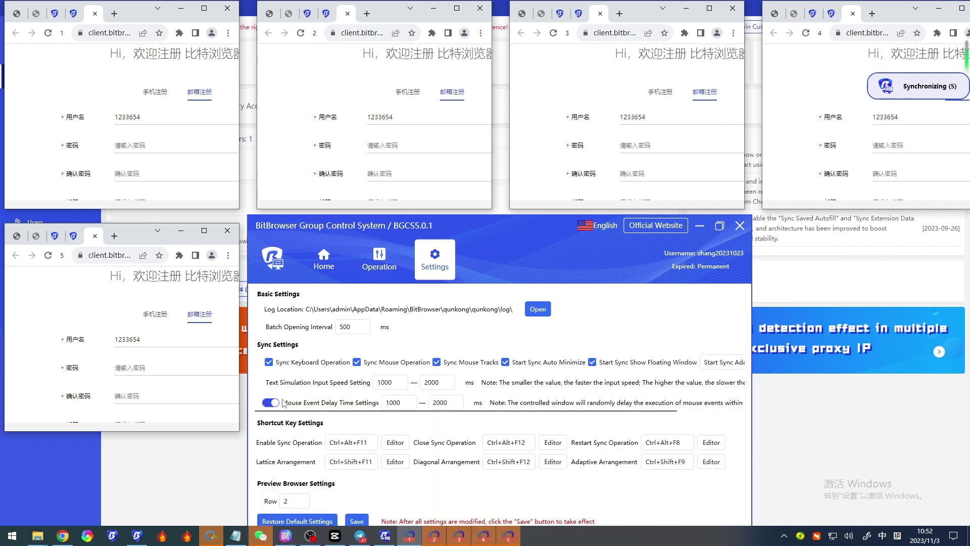
Step: Move the group control window up and view the Enable Sync Operation shortcut editor
left_click_drag(508, 256, 508, 186)
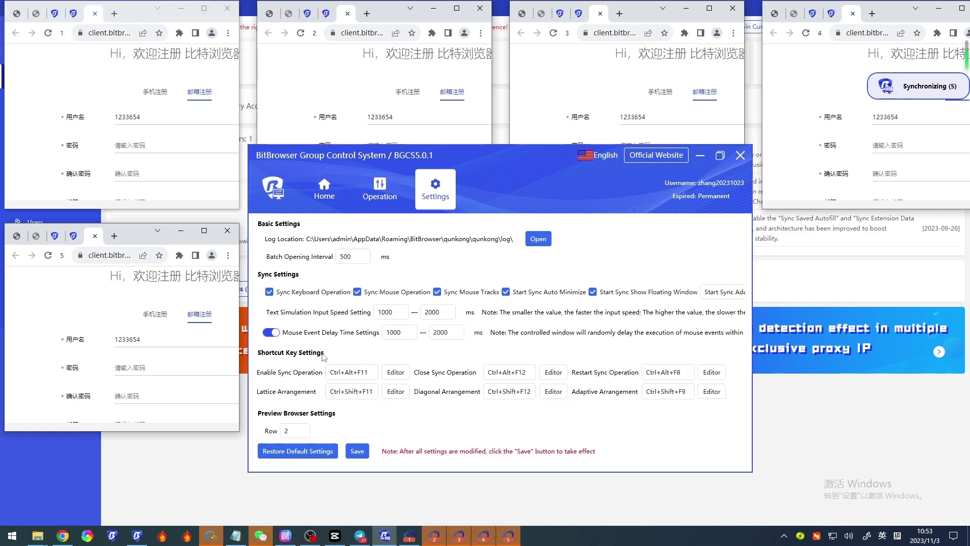
left_click(389, 373)
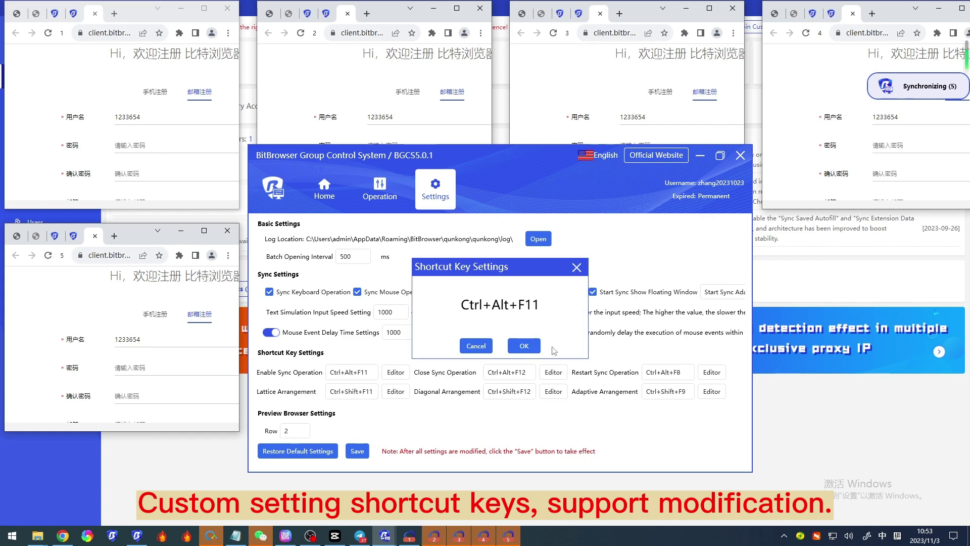
left_click(526, 347)
Step: Select the preview row value 2, then return to the Home page
scroll(420, 388, "down", 1)
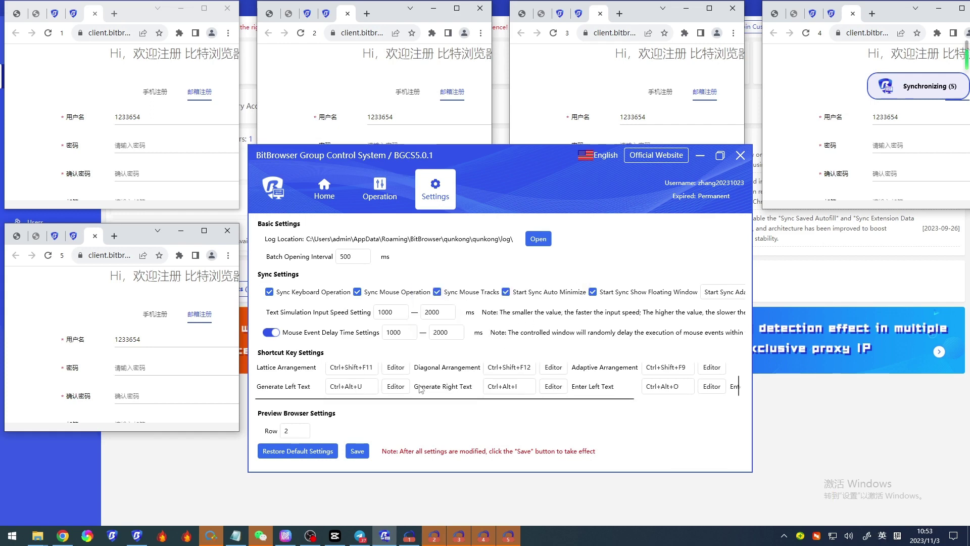
left_click(295, 428)
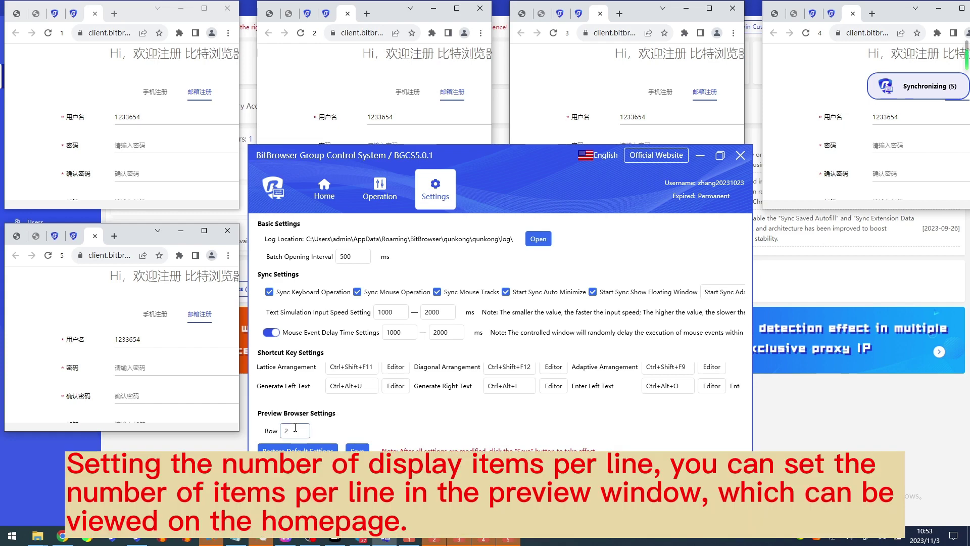
double_click(296, 430)
left_click(324, 189)
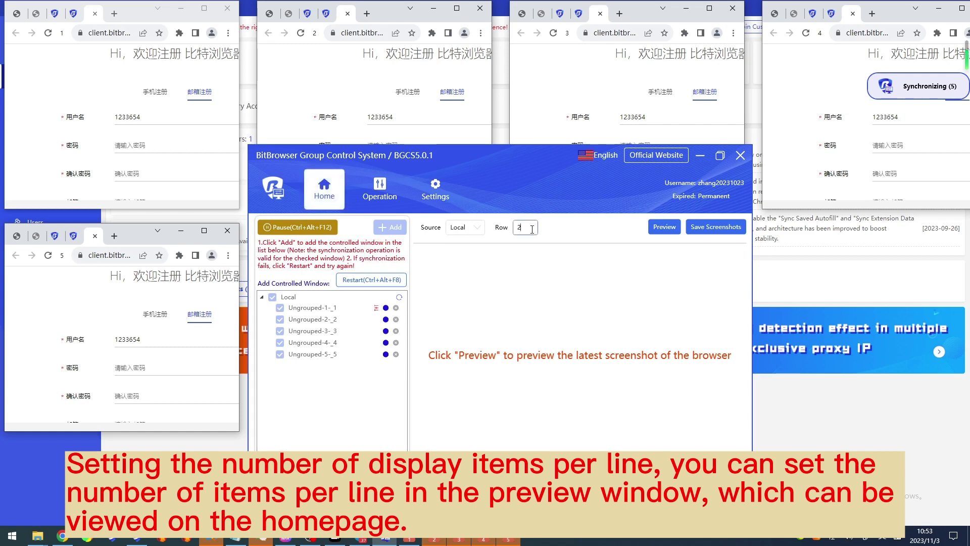
Step: Restore the default settings (input speed 100–200 ms, mouse delay off) and save them
left_click(435, 190)
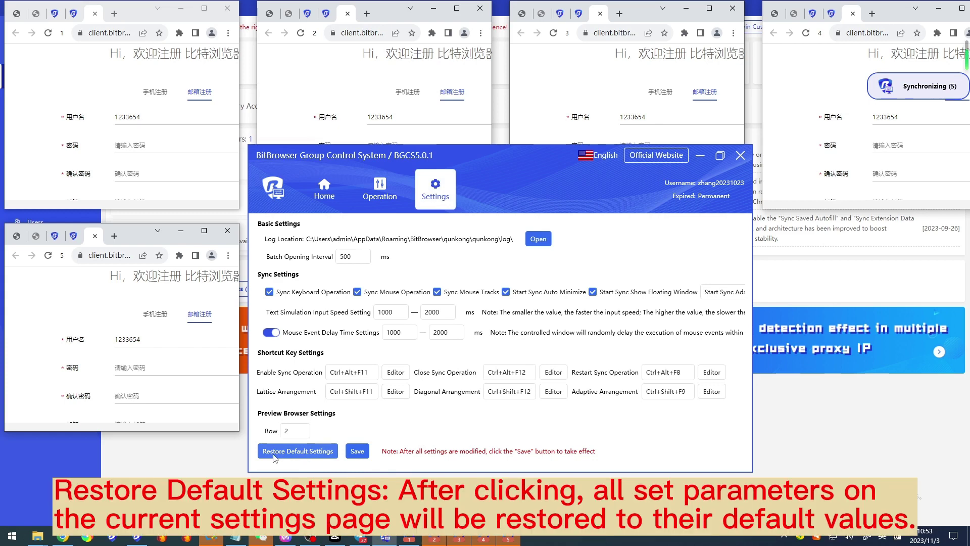
left_click(307, 452)
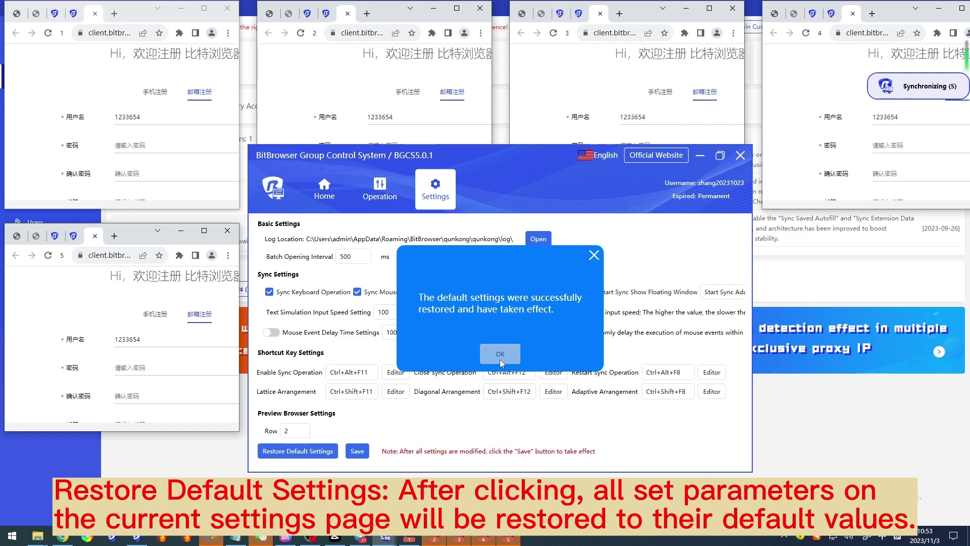
left_click(500, 355)
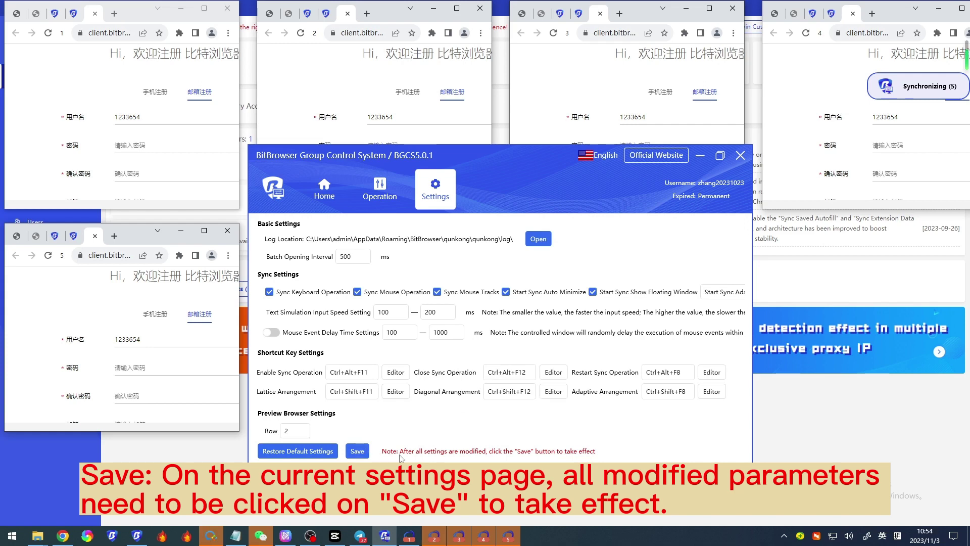
left_click(367, 455)
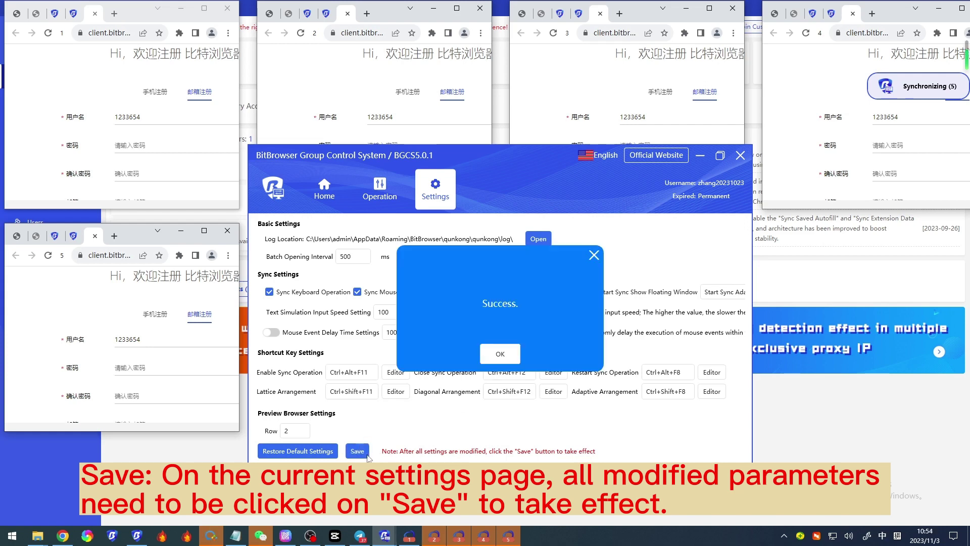
left_click(510, 361)
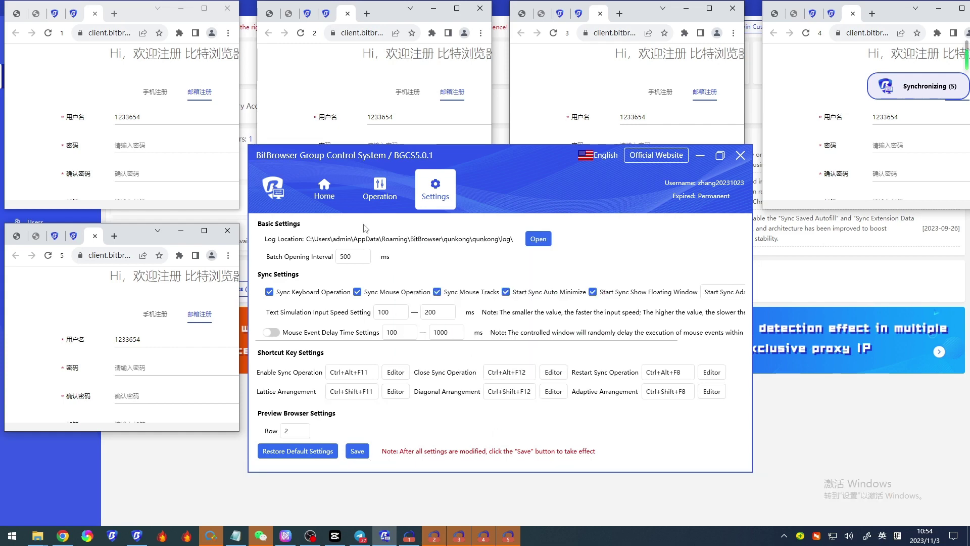
Step: Load the latest screenshots of all five windows and enlarge the Local-Ungrouped-3-_3 preview briefly
left_click(326, 195)
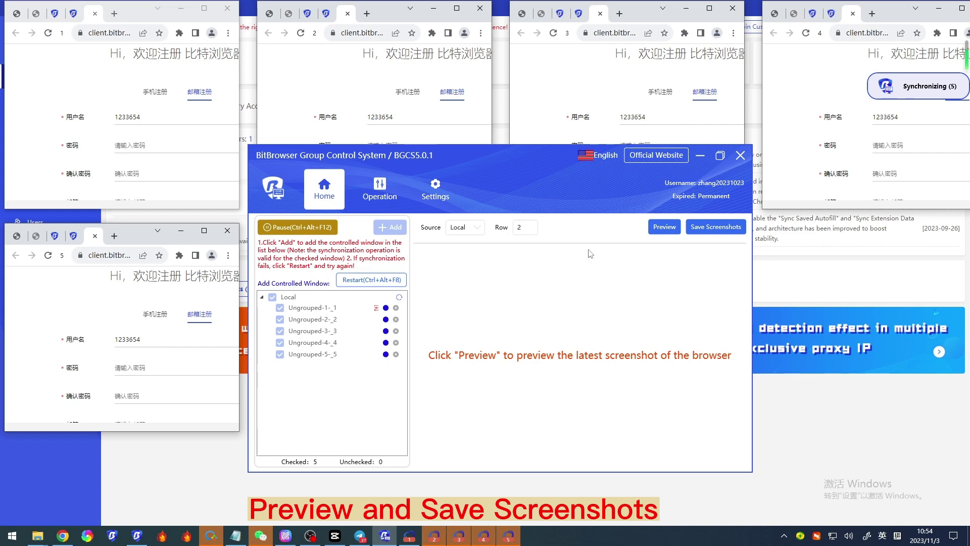
left_click(503, 229)
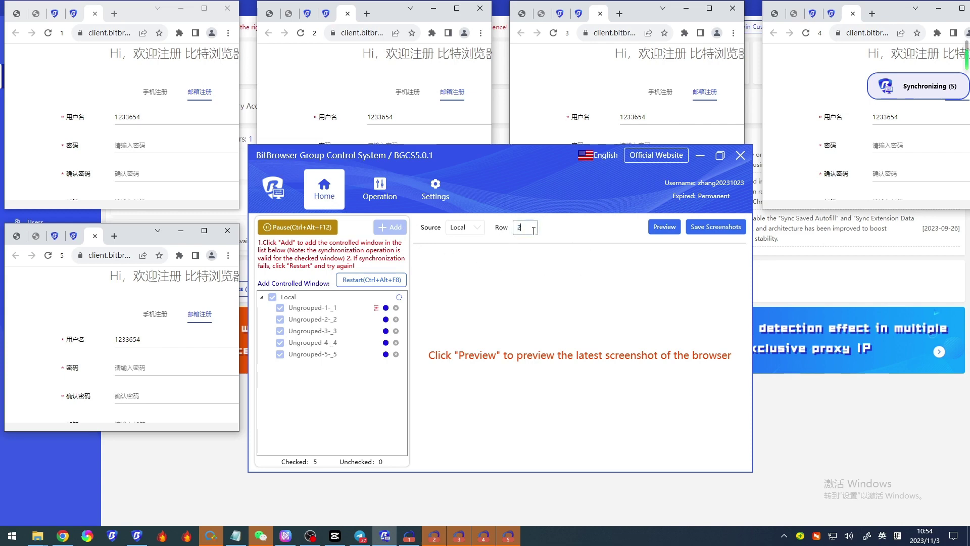
left_click(663, 228)
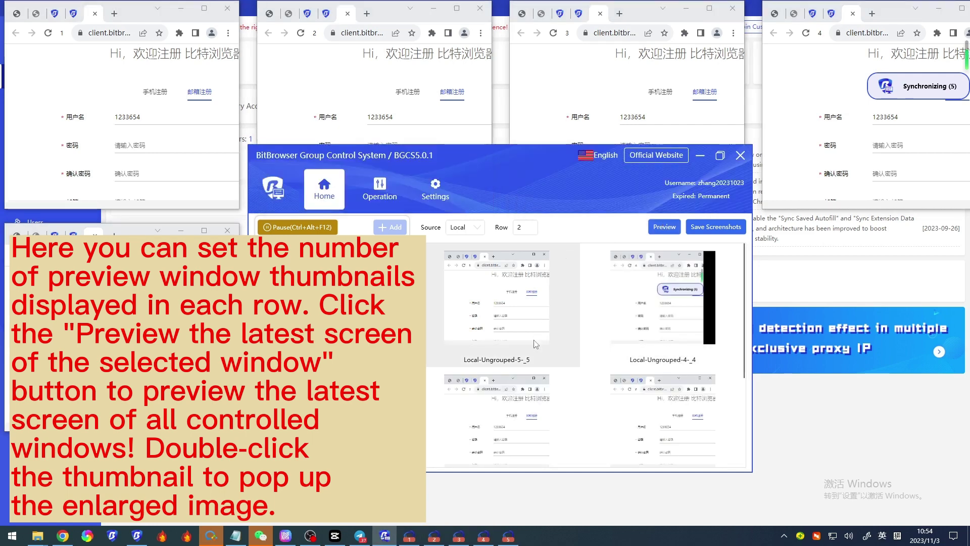
scroll(536, 344, "down", 3)
left_click(526, 313)
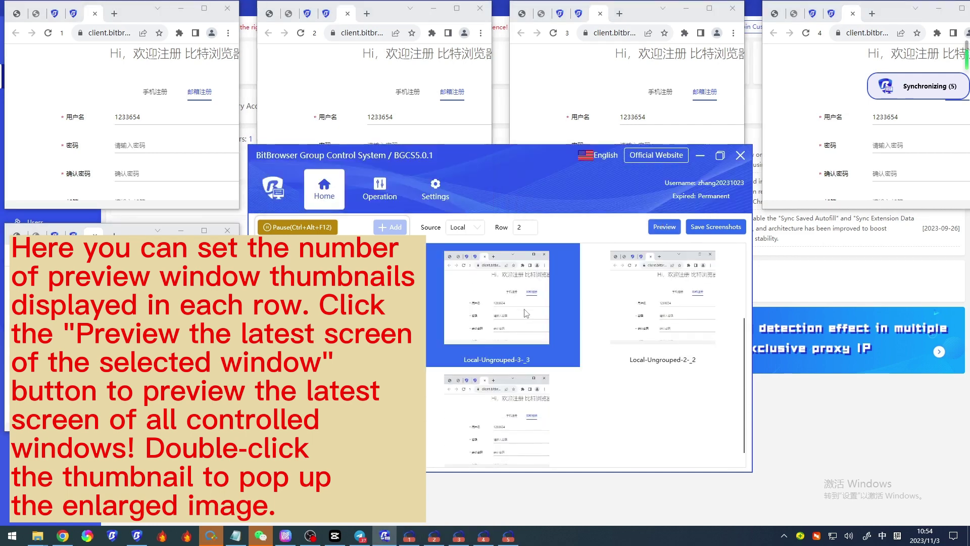
double_click(526, 314)
left_click(675, 140)
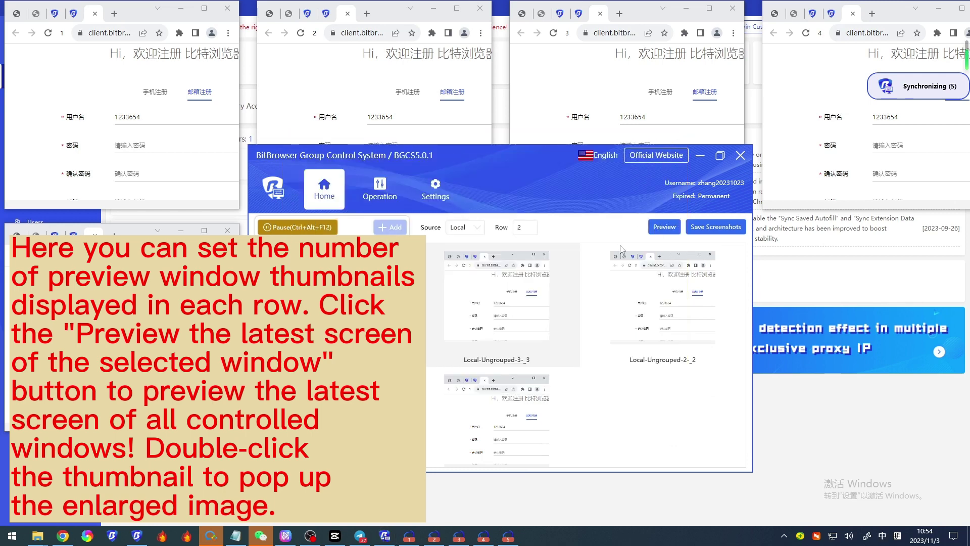
Step: Save all preview screenshots to the 预览画面 folder
scroll(560, 319, "up", 2)
scroll(561, 319, "down", 2)
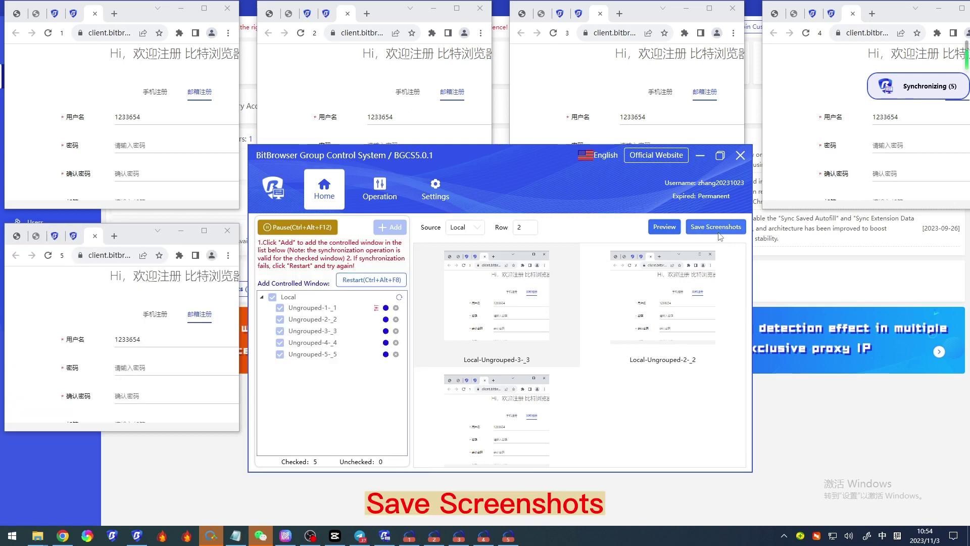
left_click(721, 226)
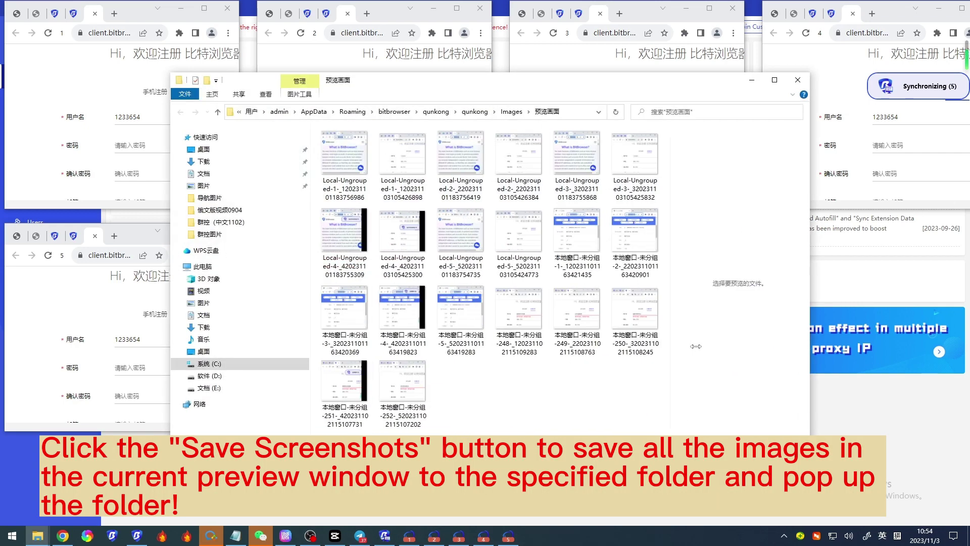
Step: Select and deselect some saved screenshots, then close the 预览画面 folder
left_click_drag(558, 416, 333, 223)
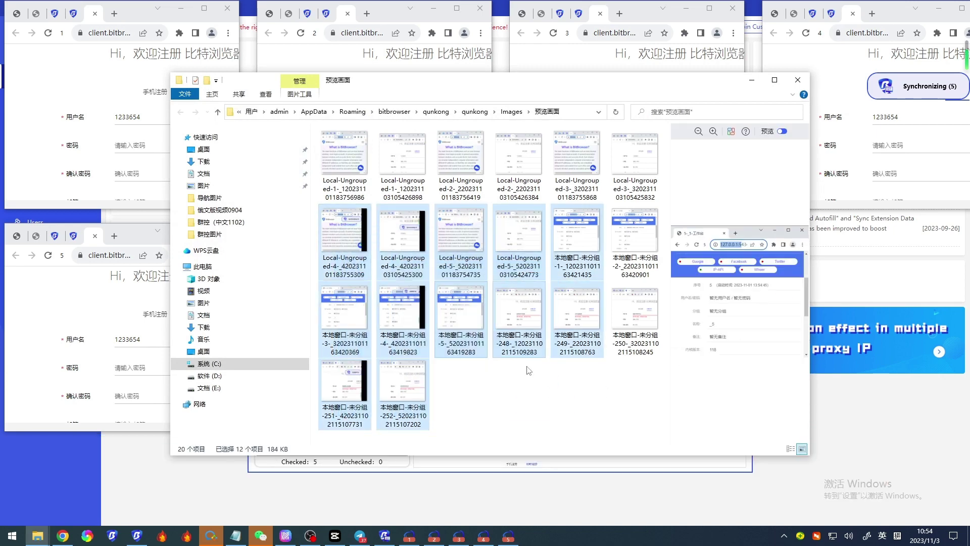
left_click(552, 411)
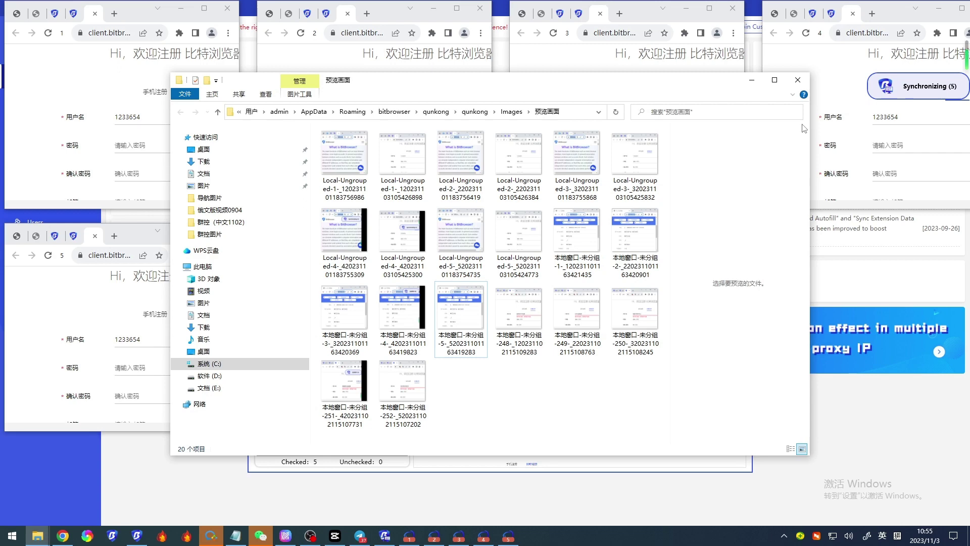
left_click(798, 79)
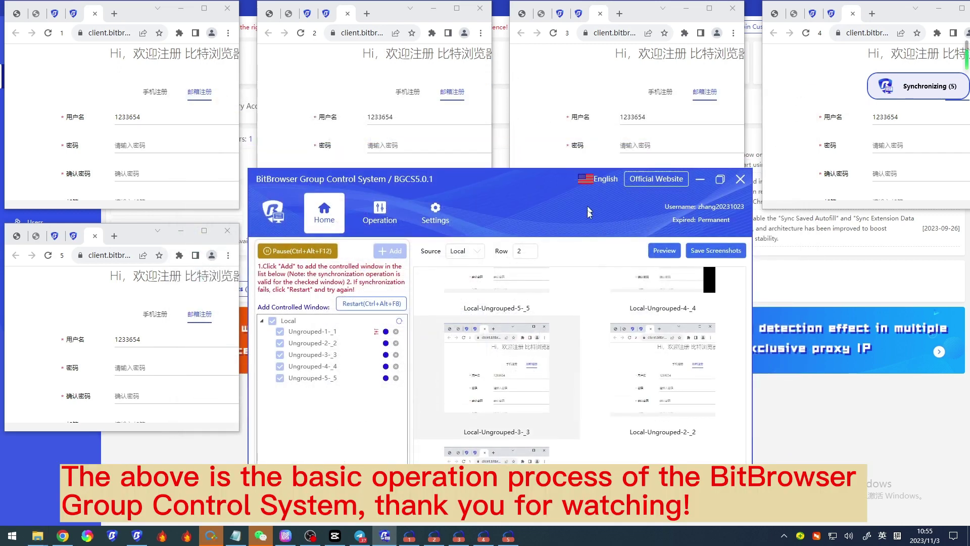
Step: Move the group control window down and switch from Settings back to Home
left_click_drag(587, 211, 589, 249)
left_click(437, 250)
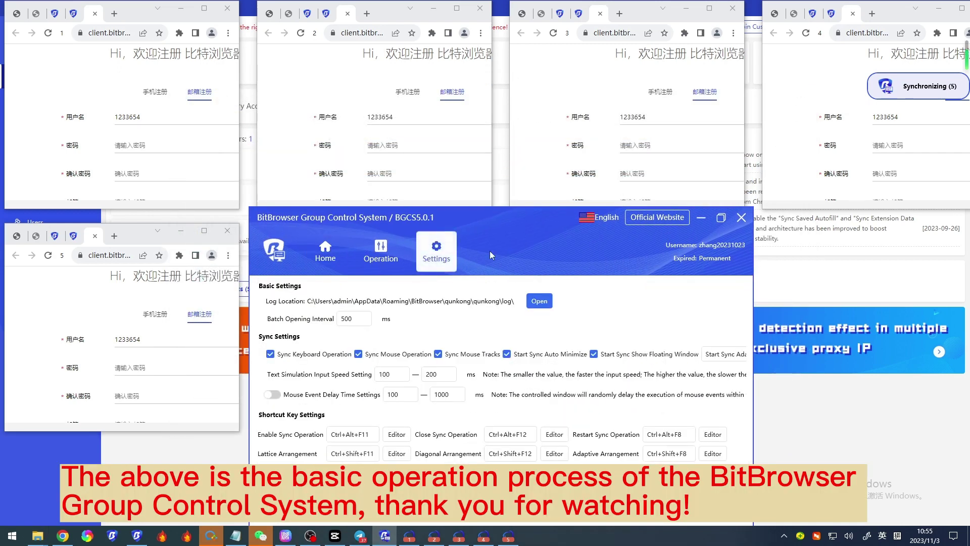
left_click(325, 250)
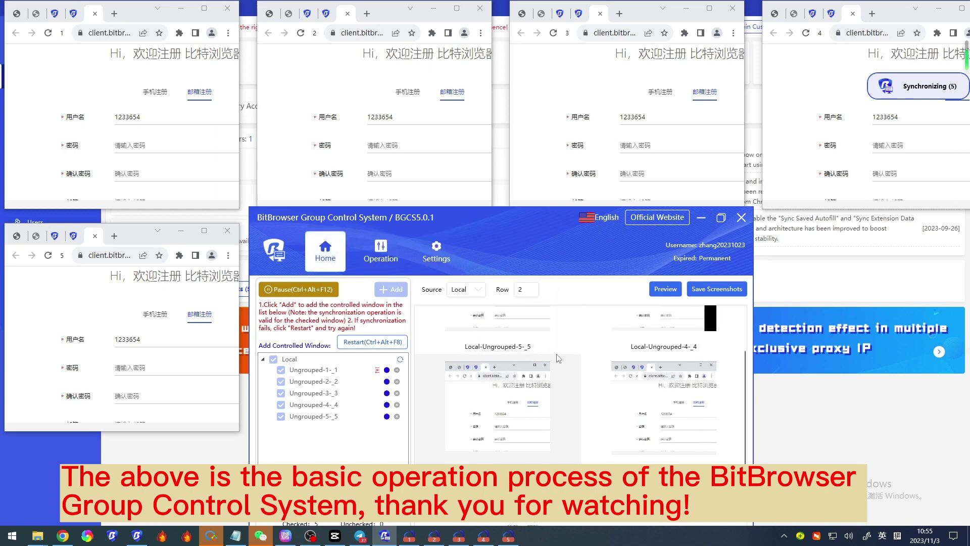